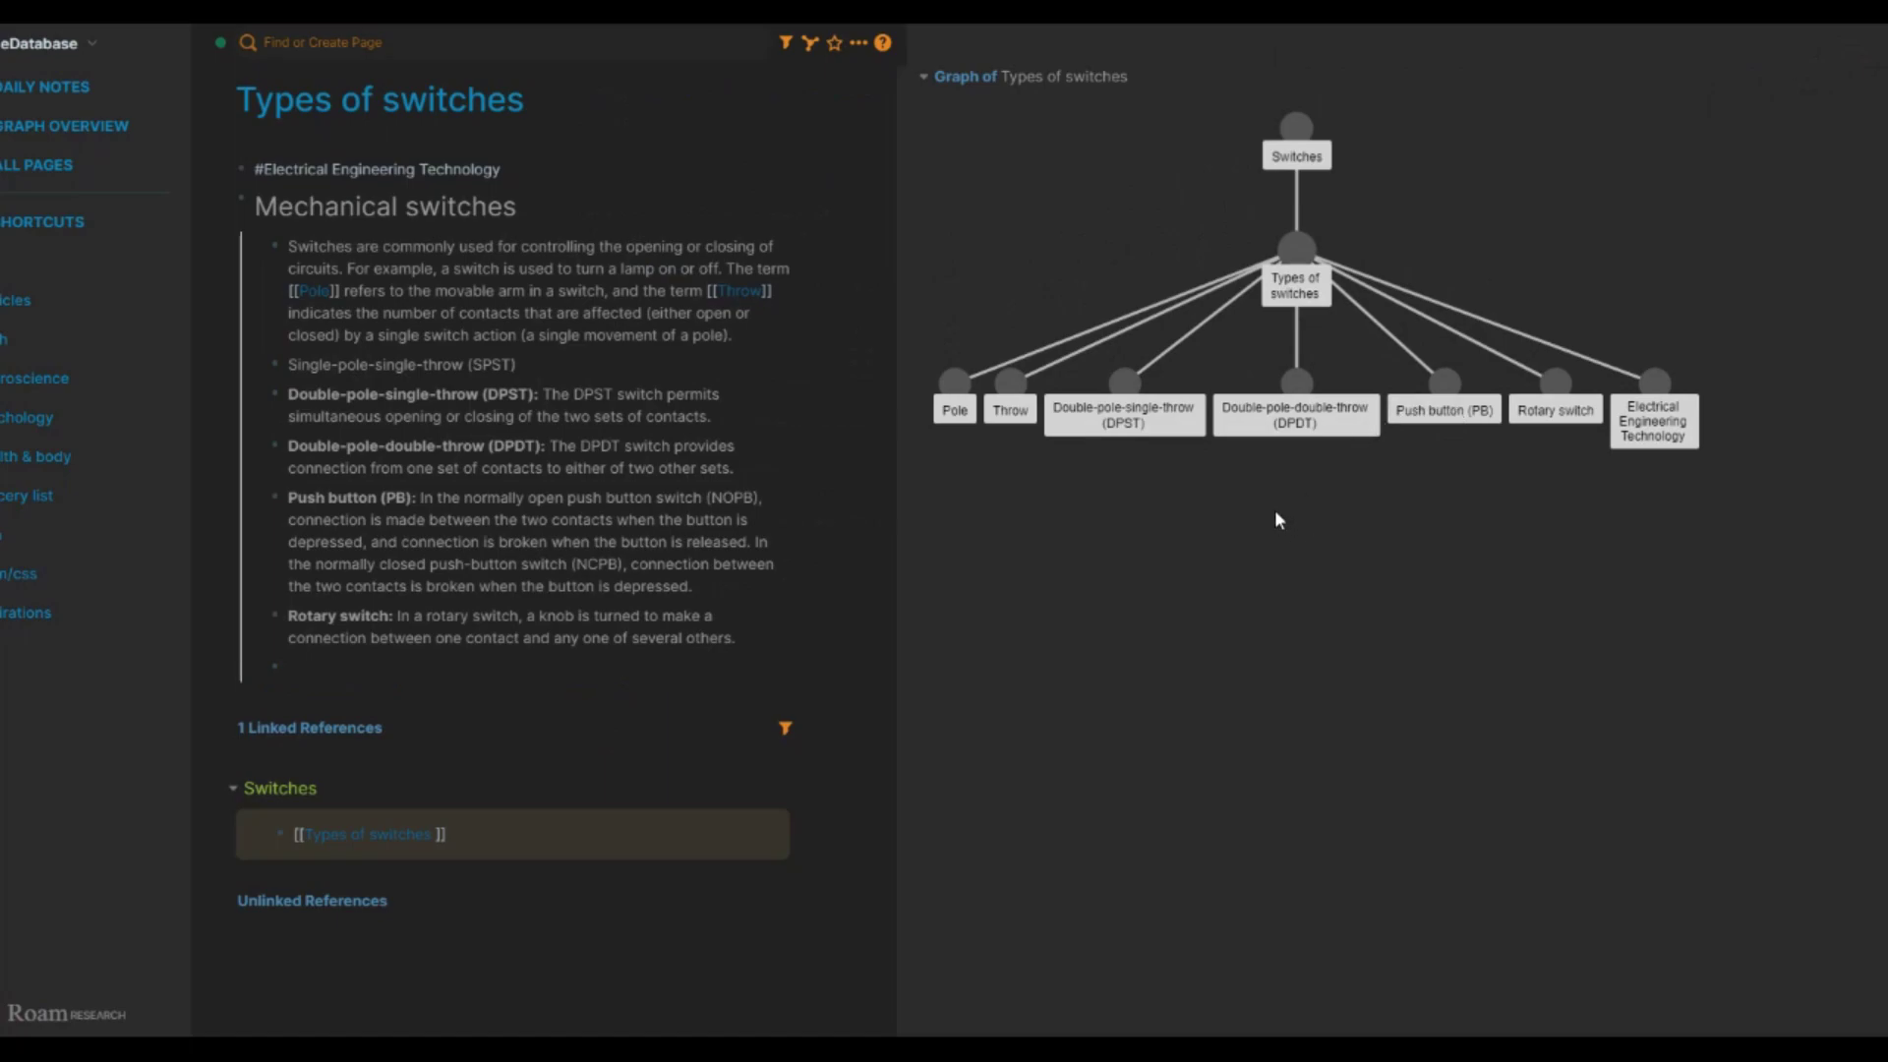
Open the Double-pole-double-throw (DPDT) page from its node in the Types of switches graph.
left_click(1295, 415)
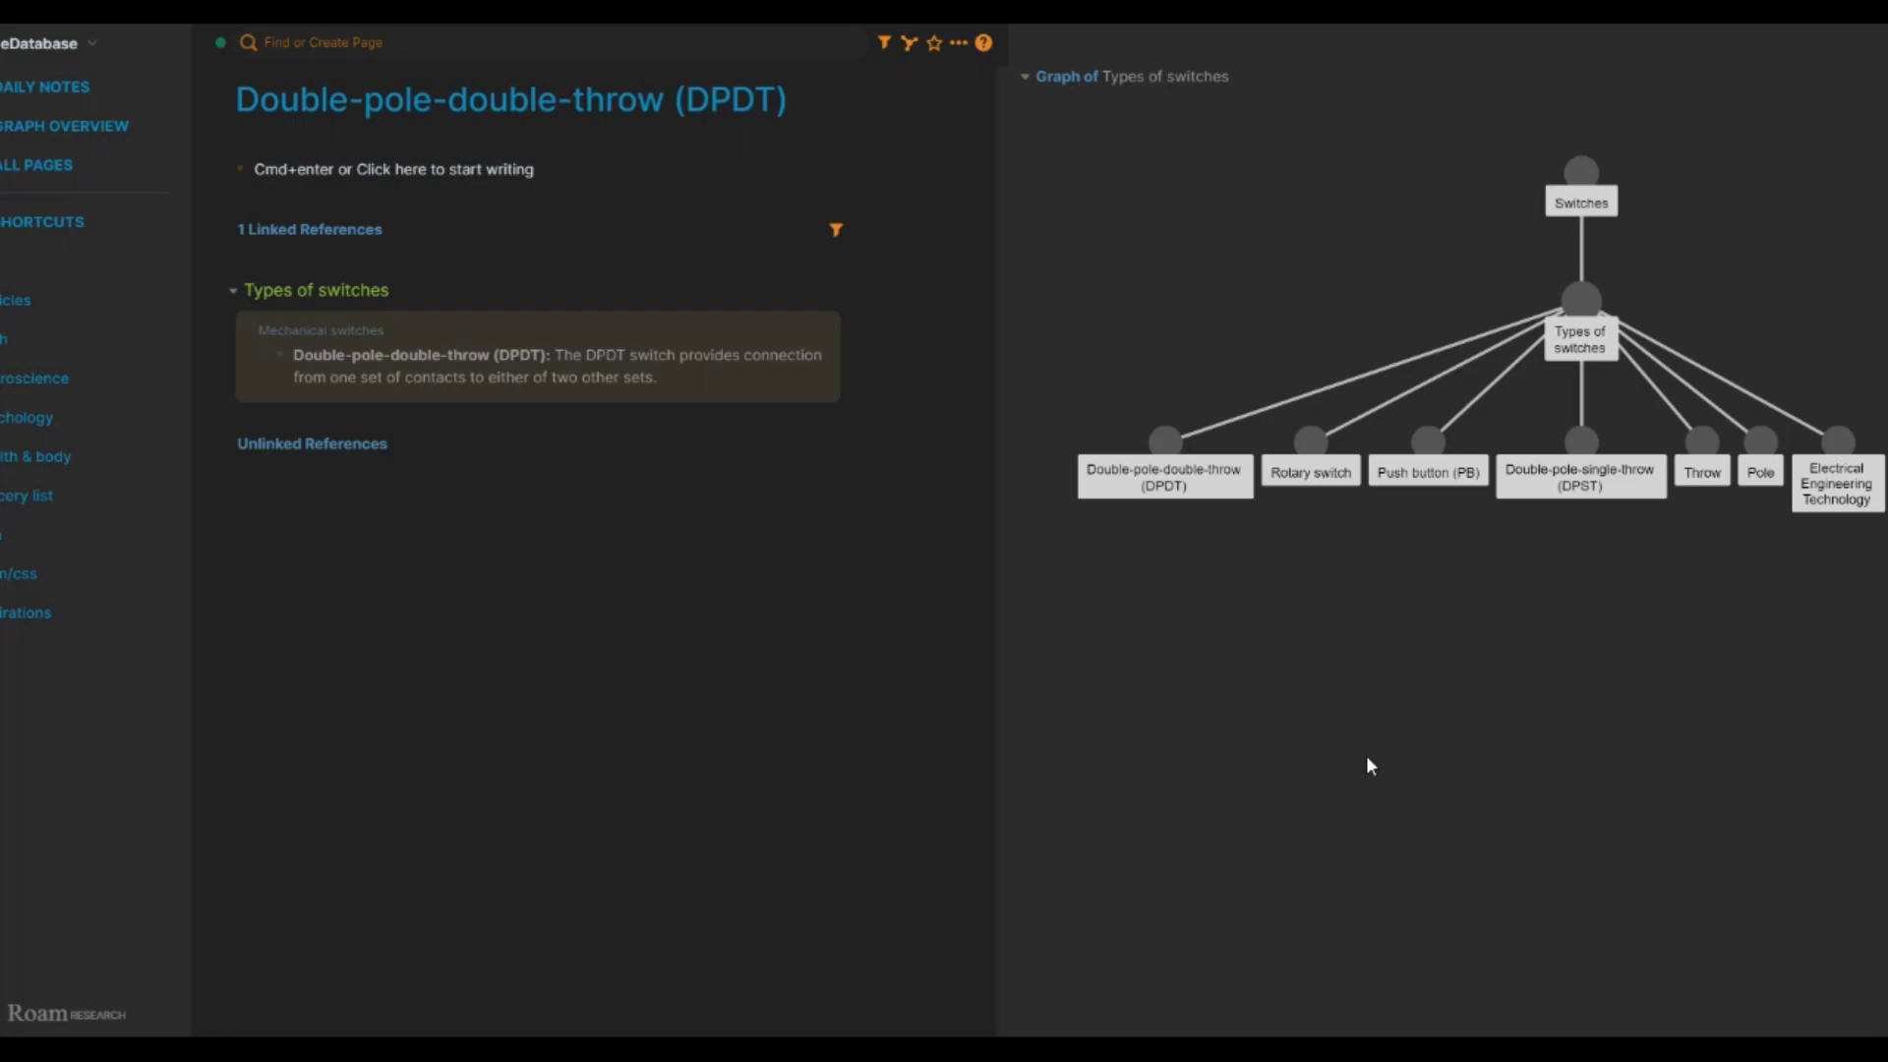
Fill the first block of the House page with comma-separated page links to Bricks, Doors and Windows.
left_click(549, 179)
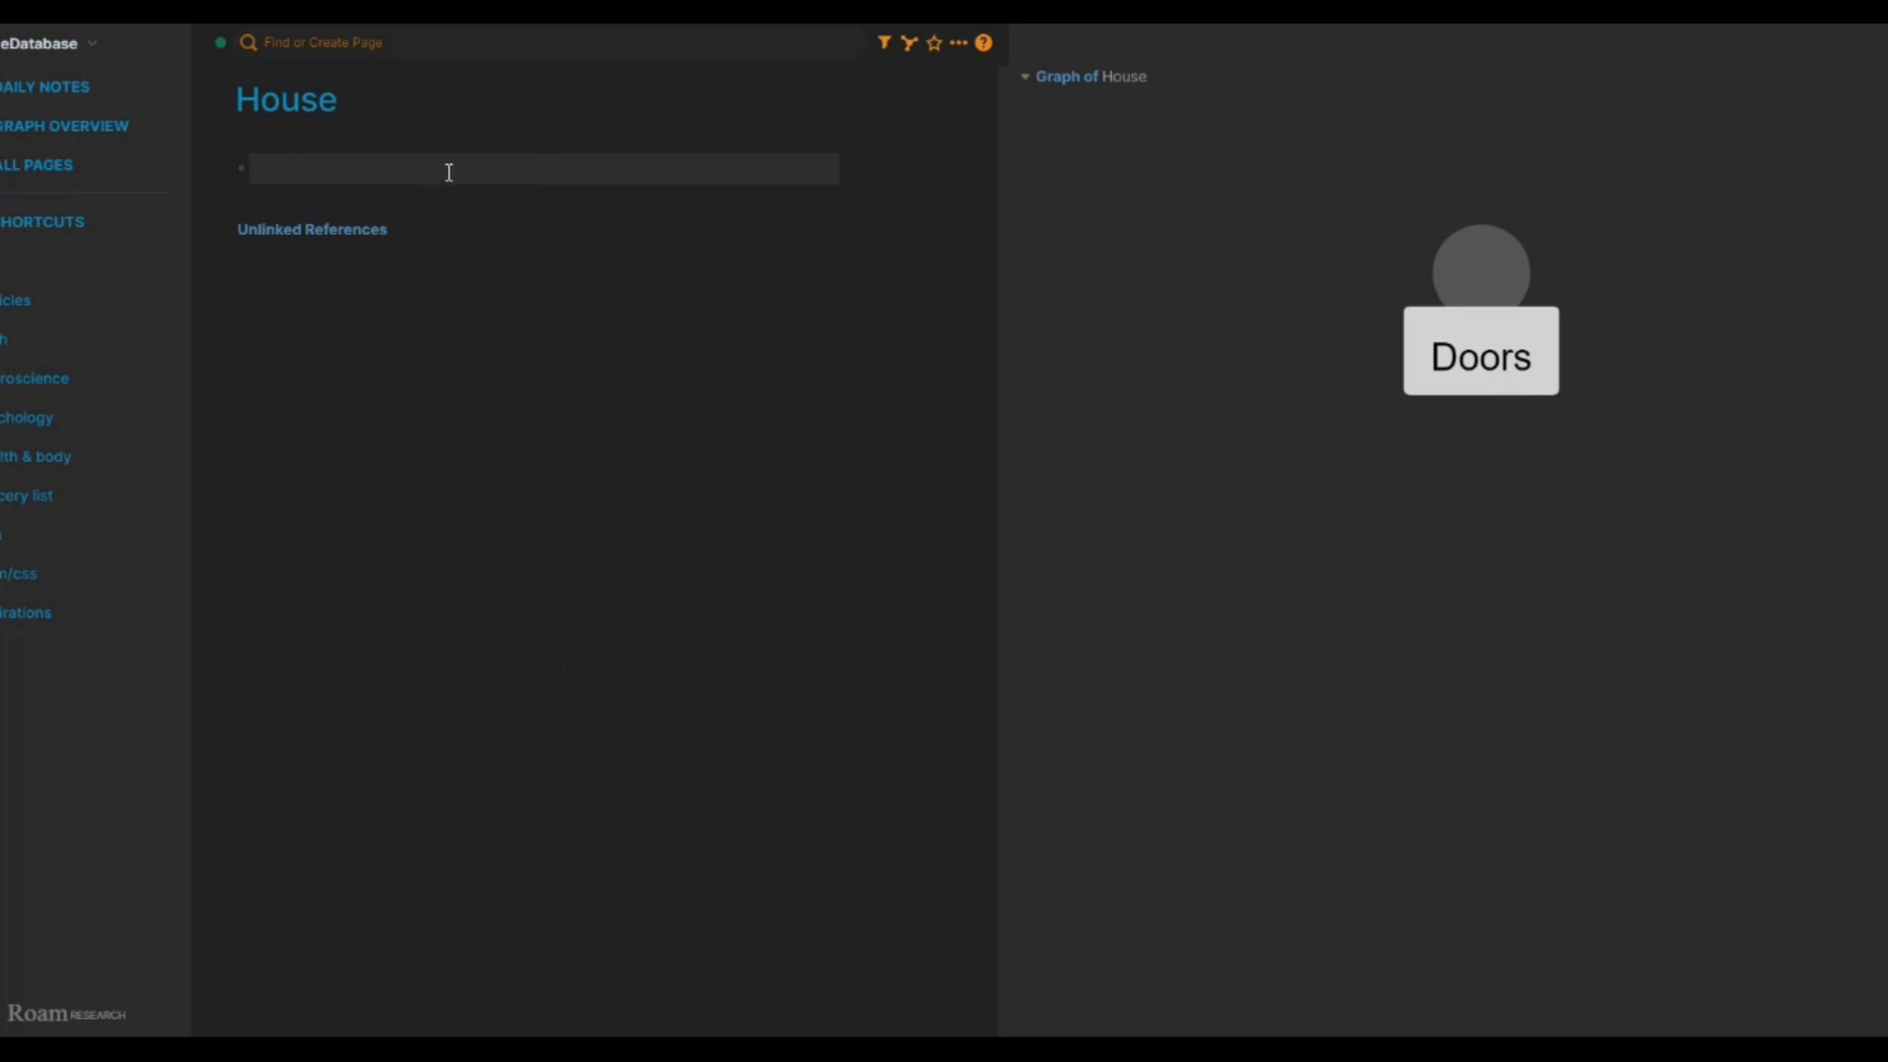
type("[[Bricks")
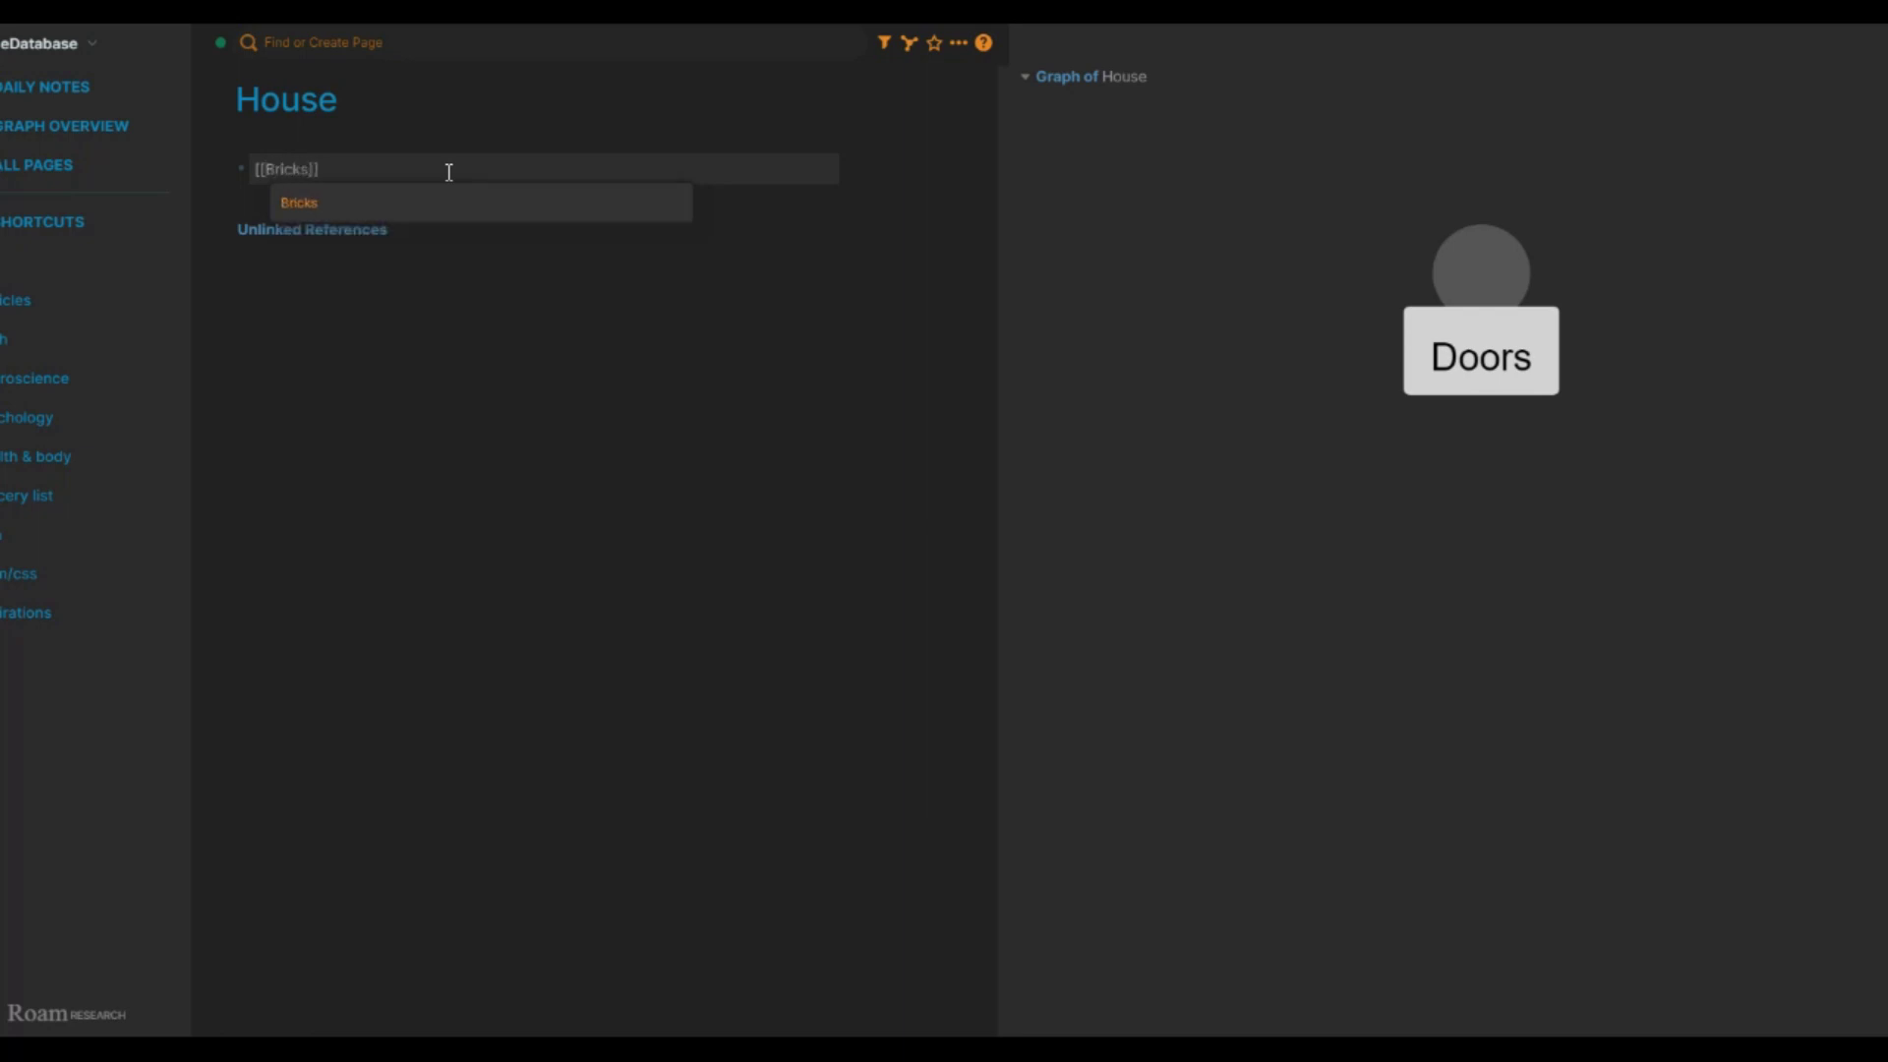
key("Return")
type(",[[")
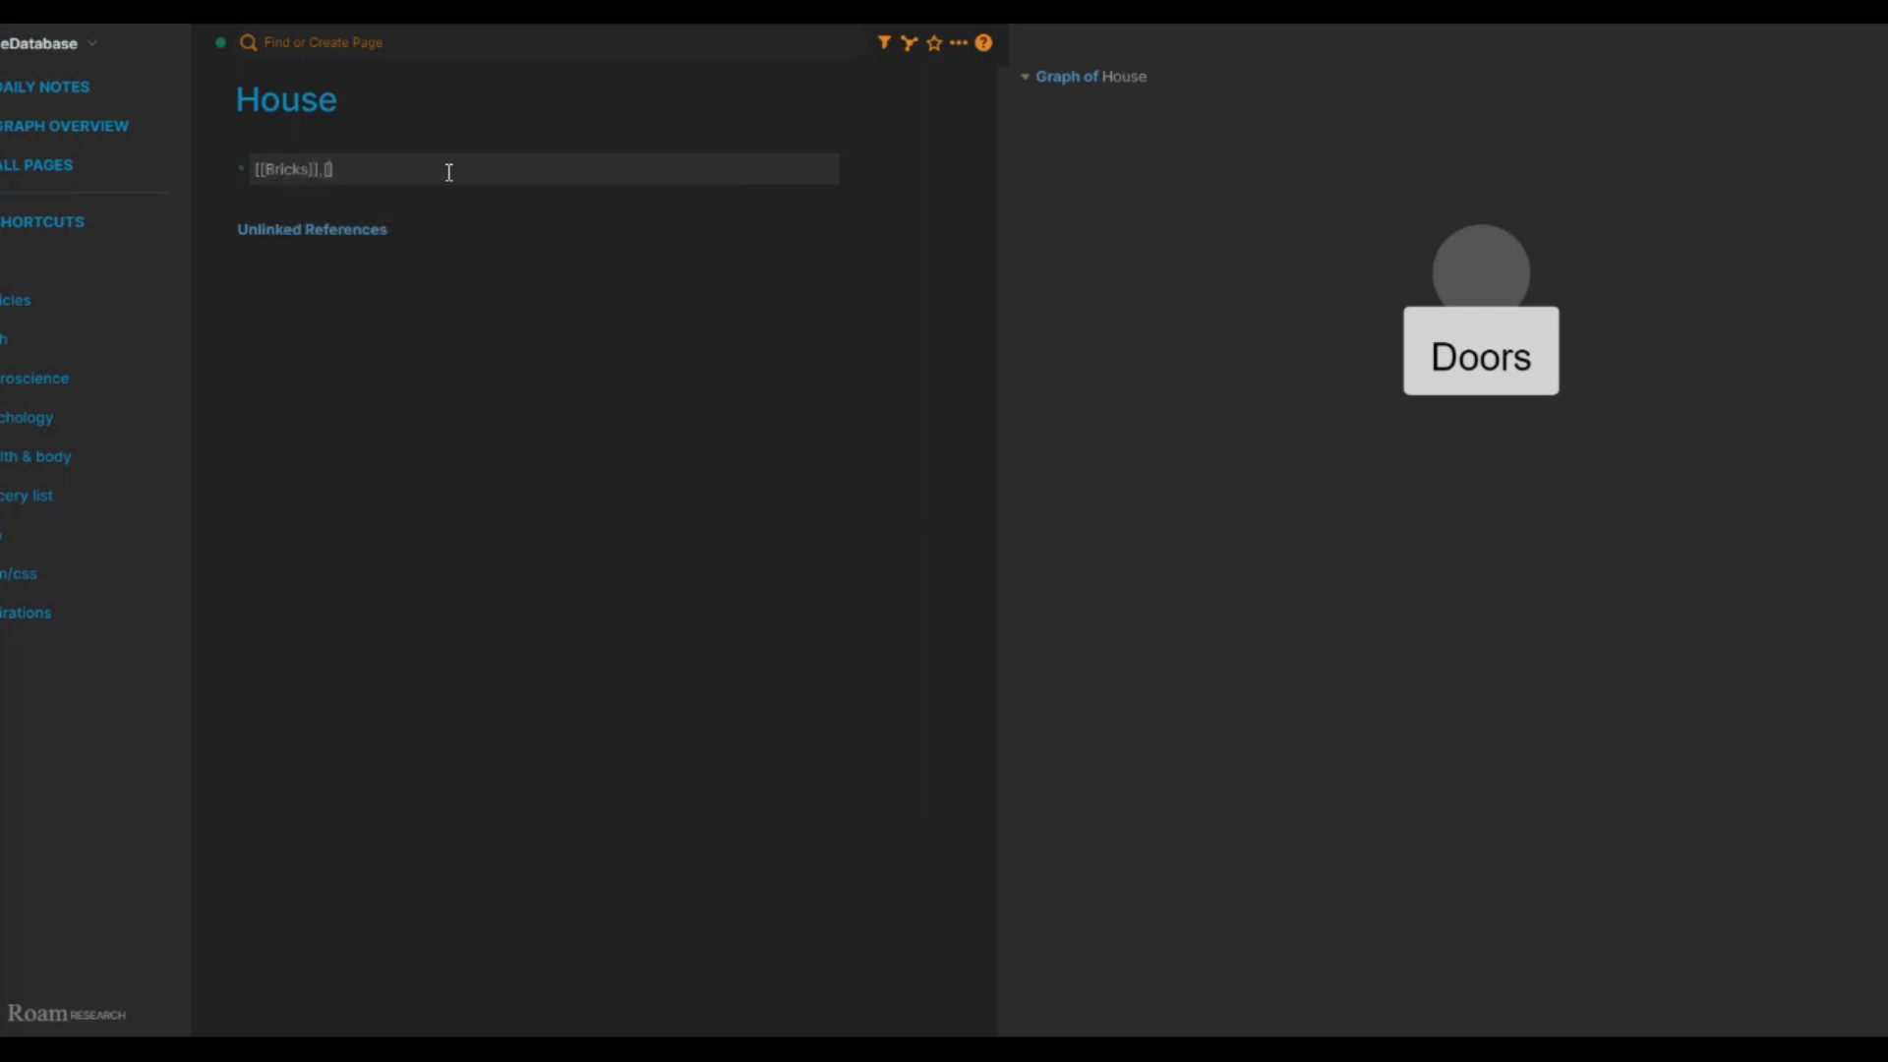
type("Doors")
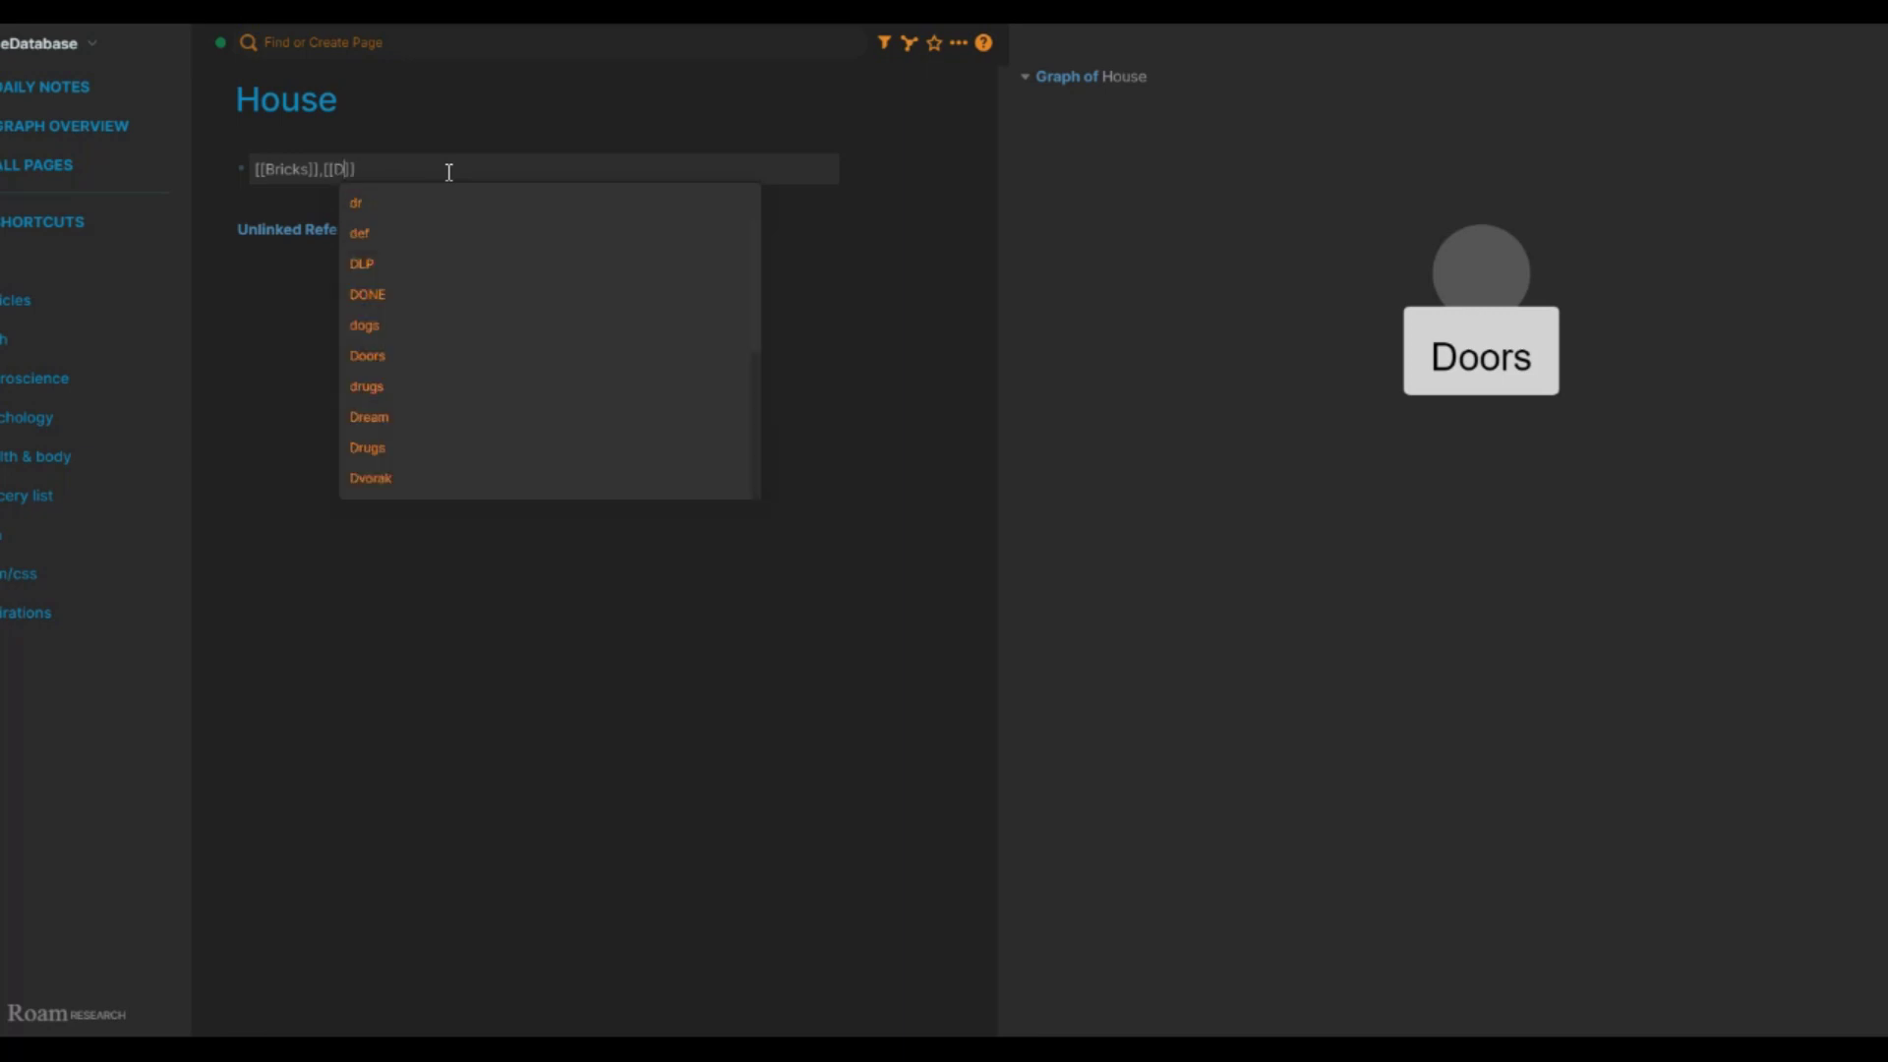
key("Return")
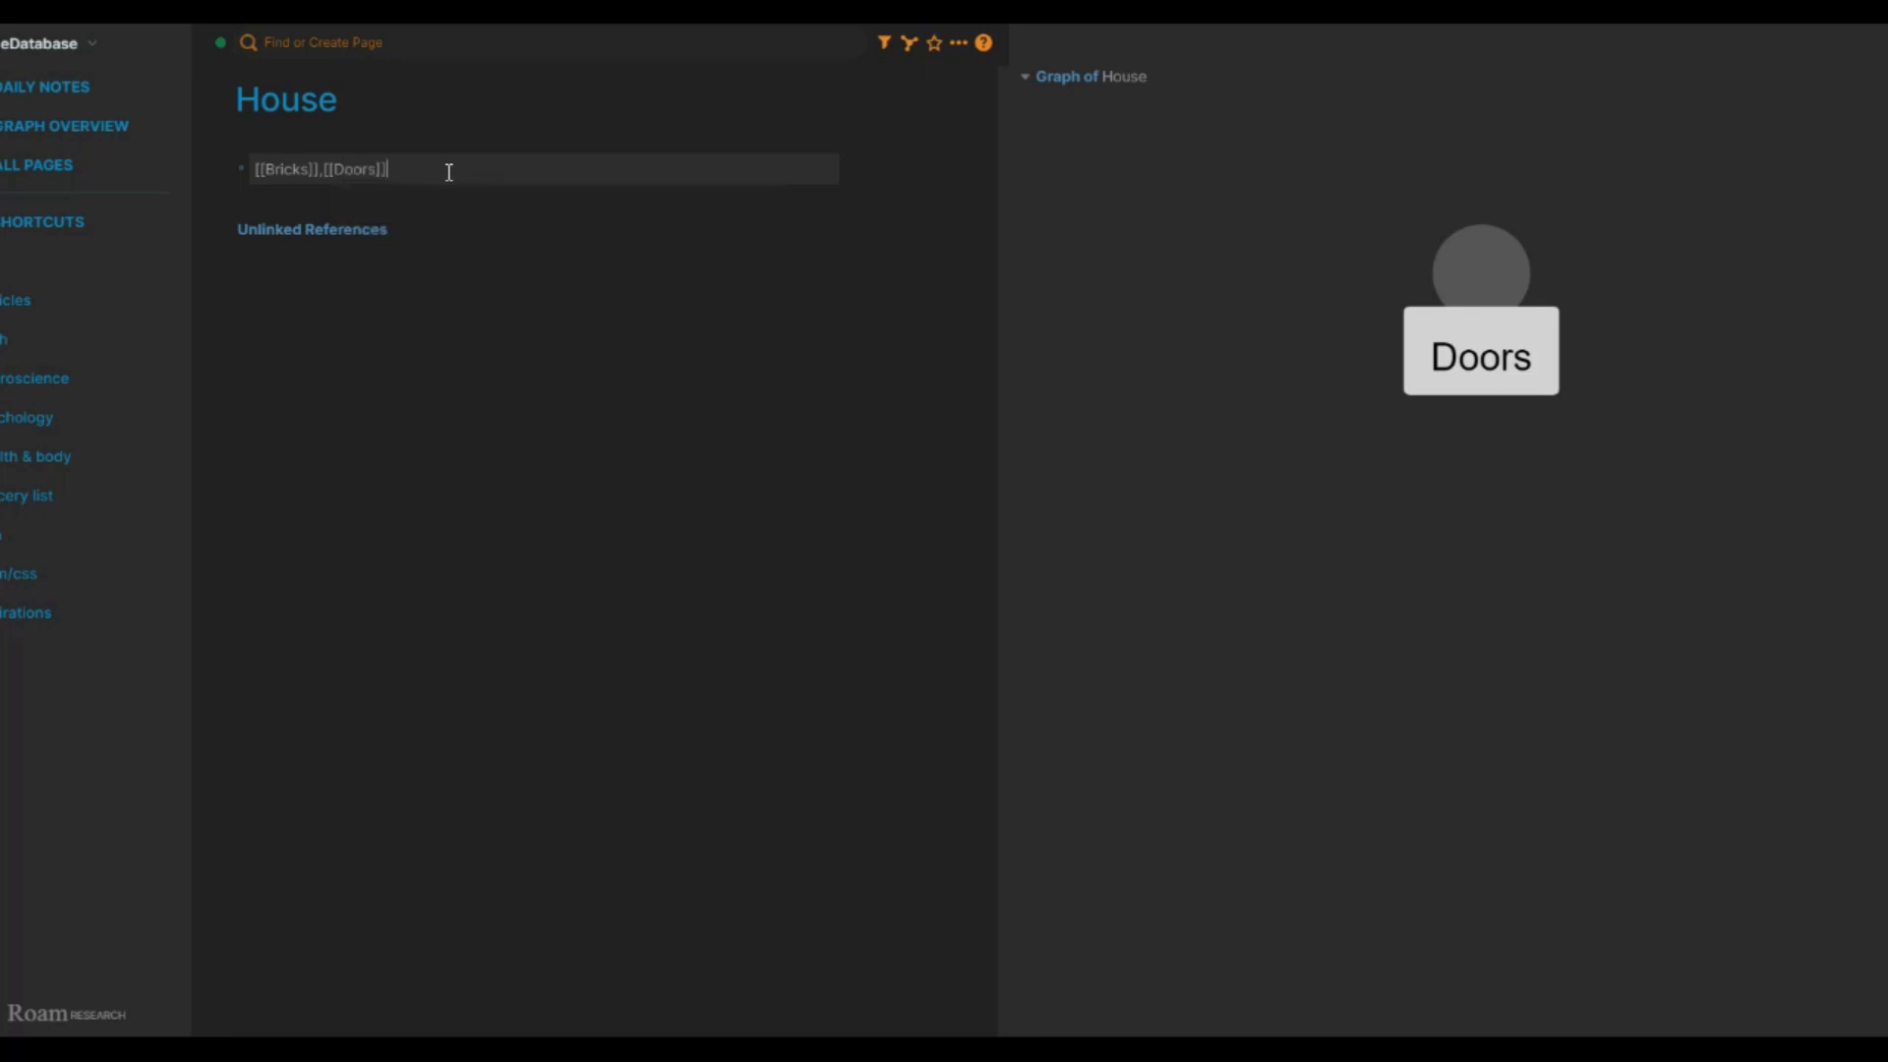
type(",[[Window")
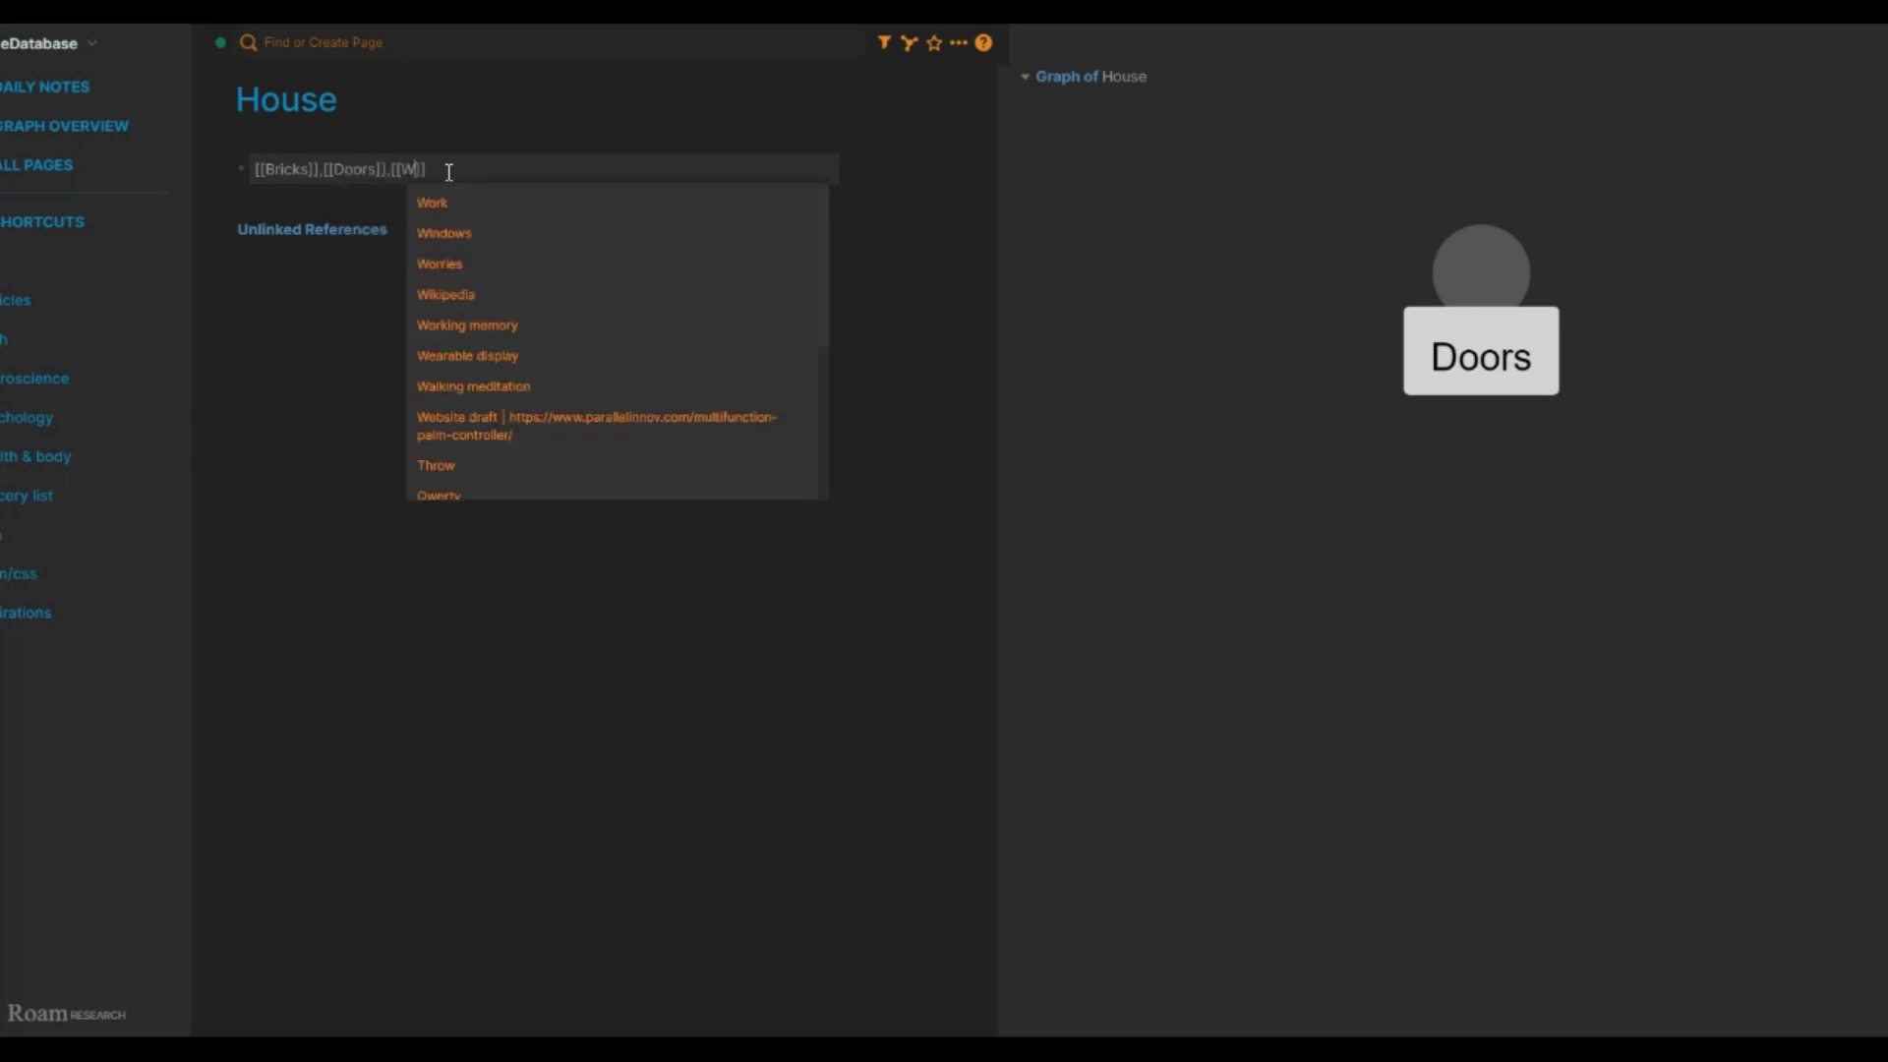
type("s")
left_click(507, 317)
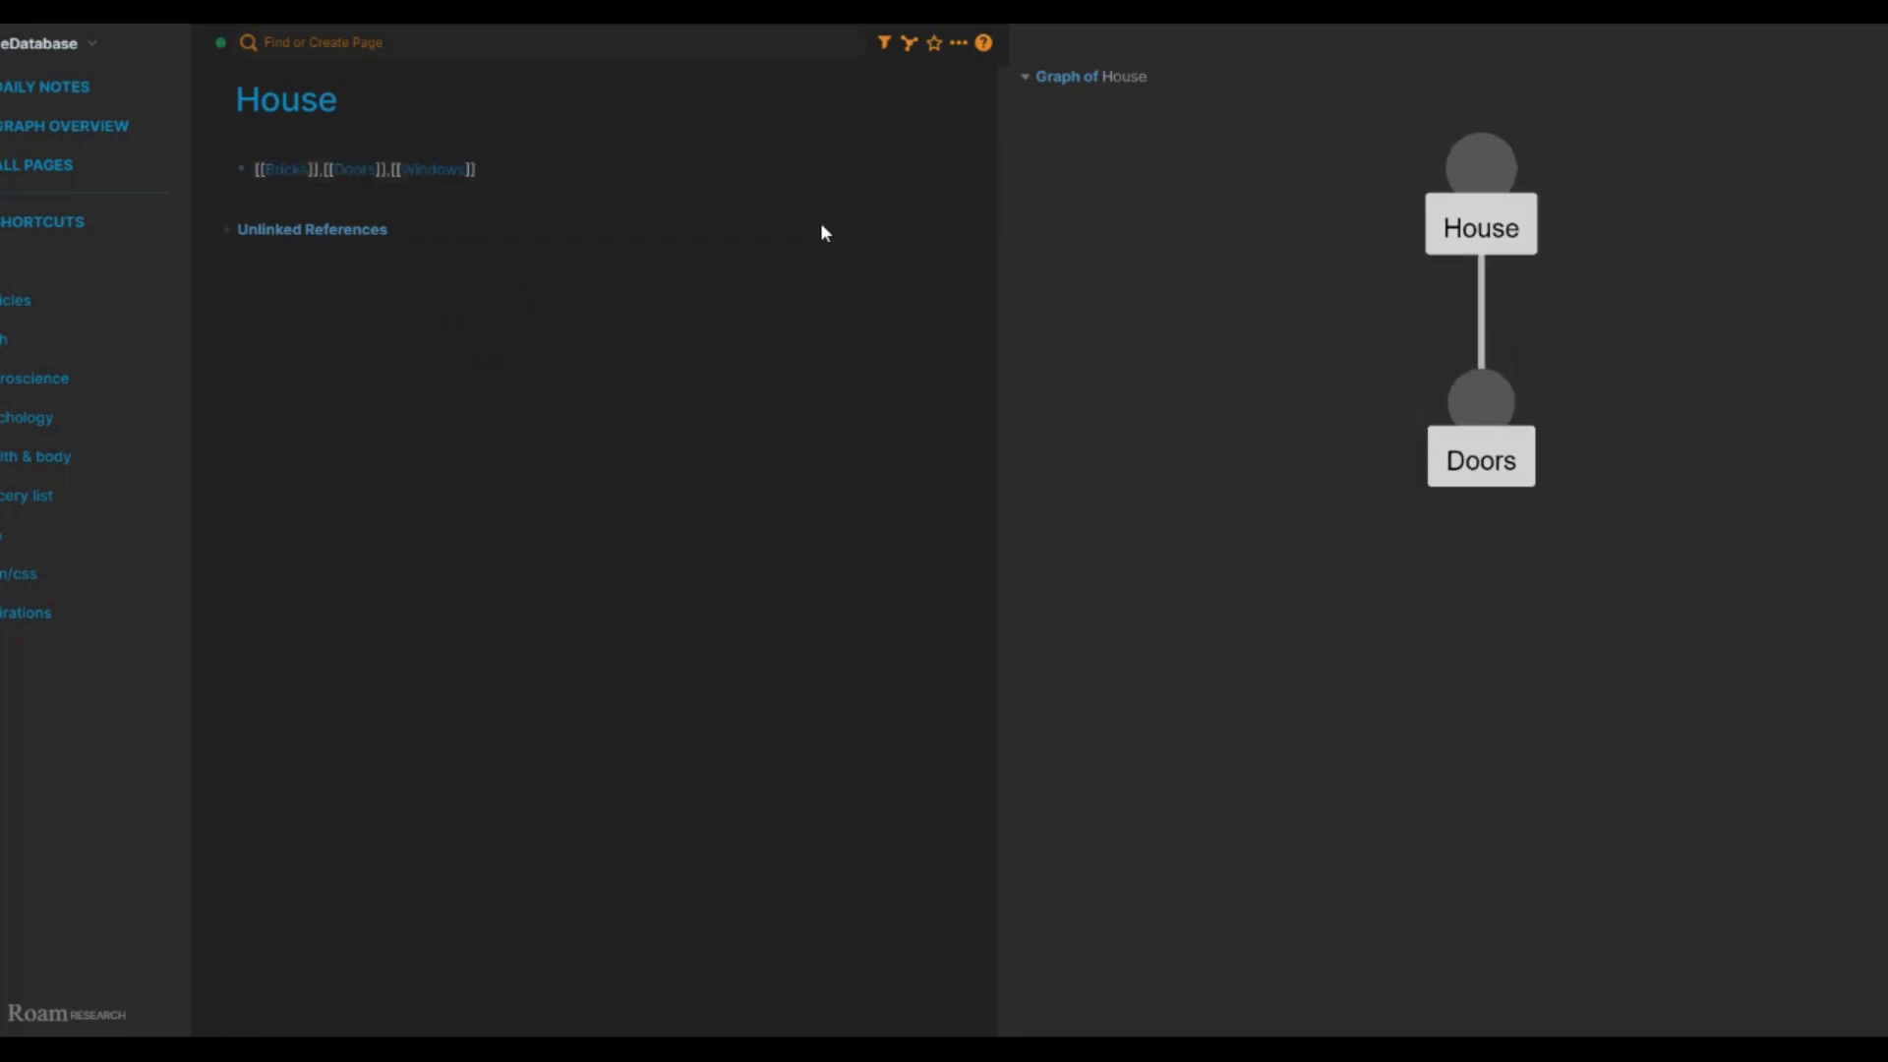
Expand the House node in the page graph to display all of its linked pages.
left_click(1454, 170)
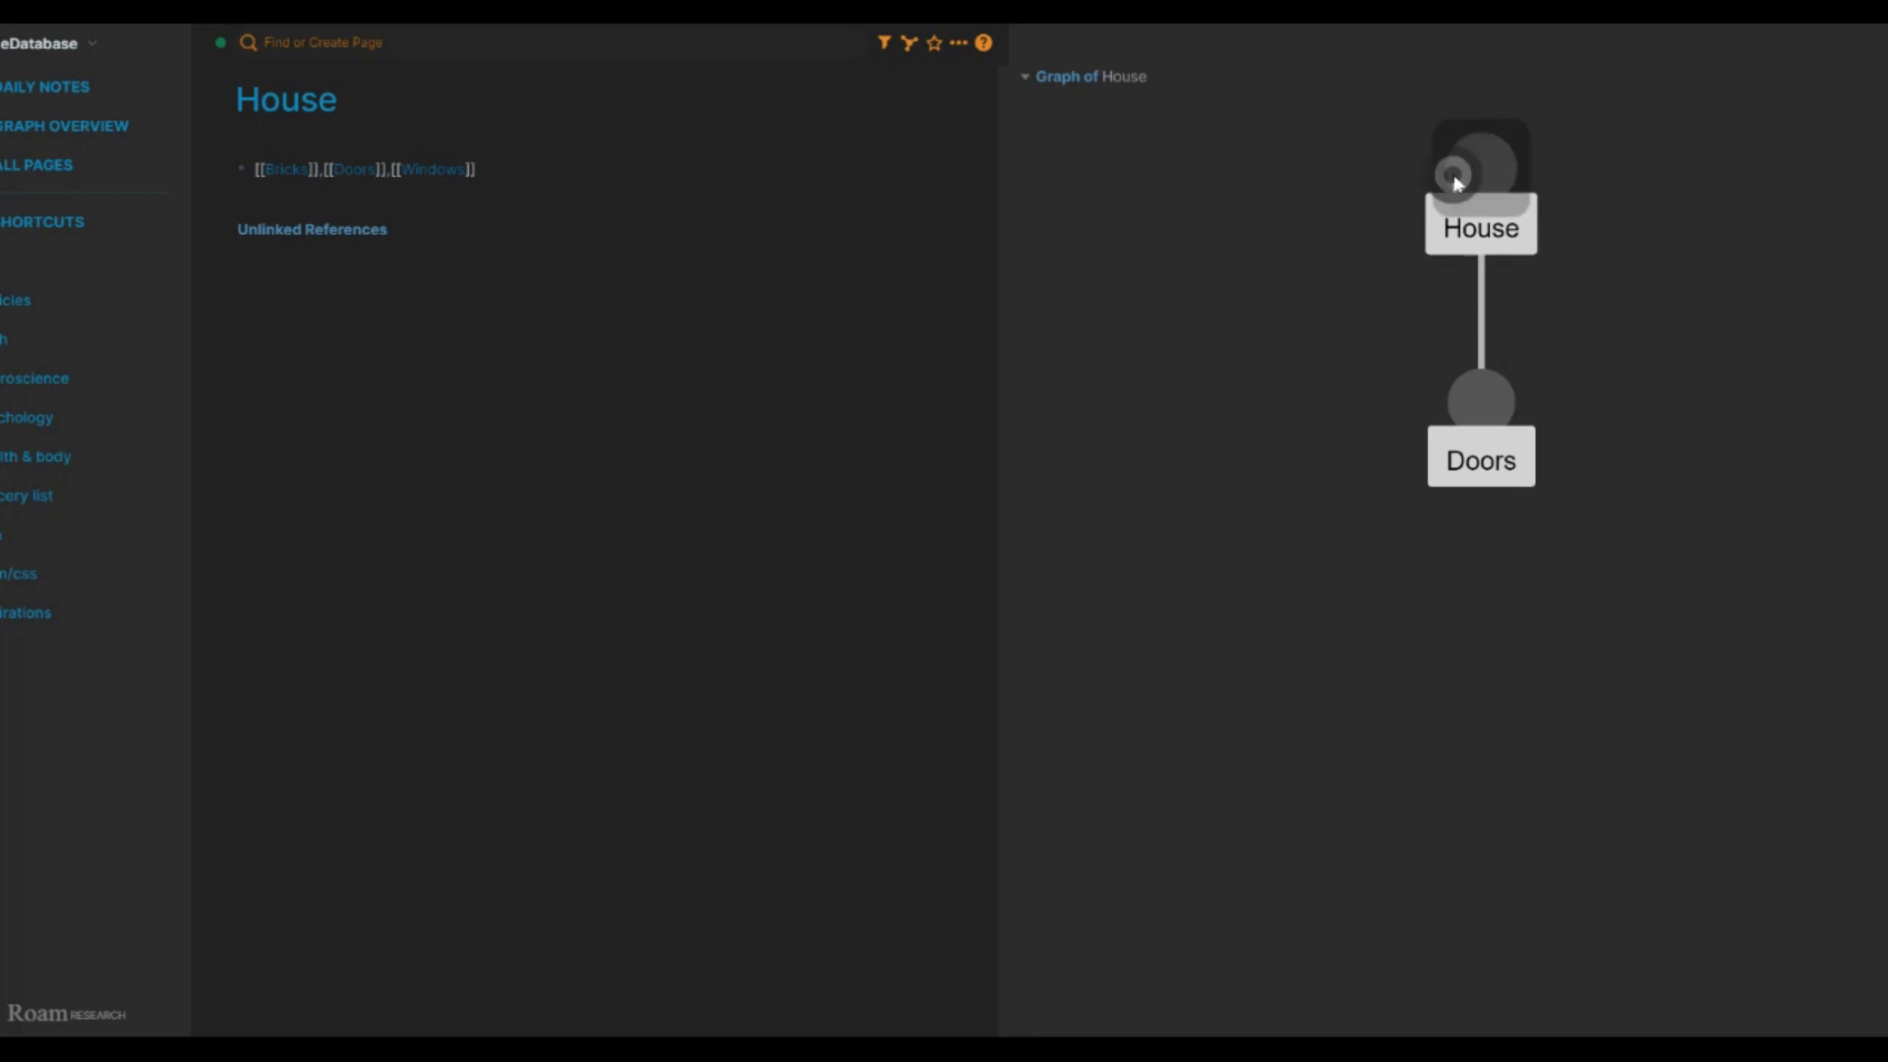
left_click(1477, 237)
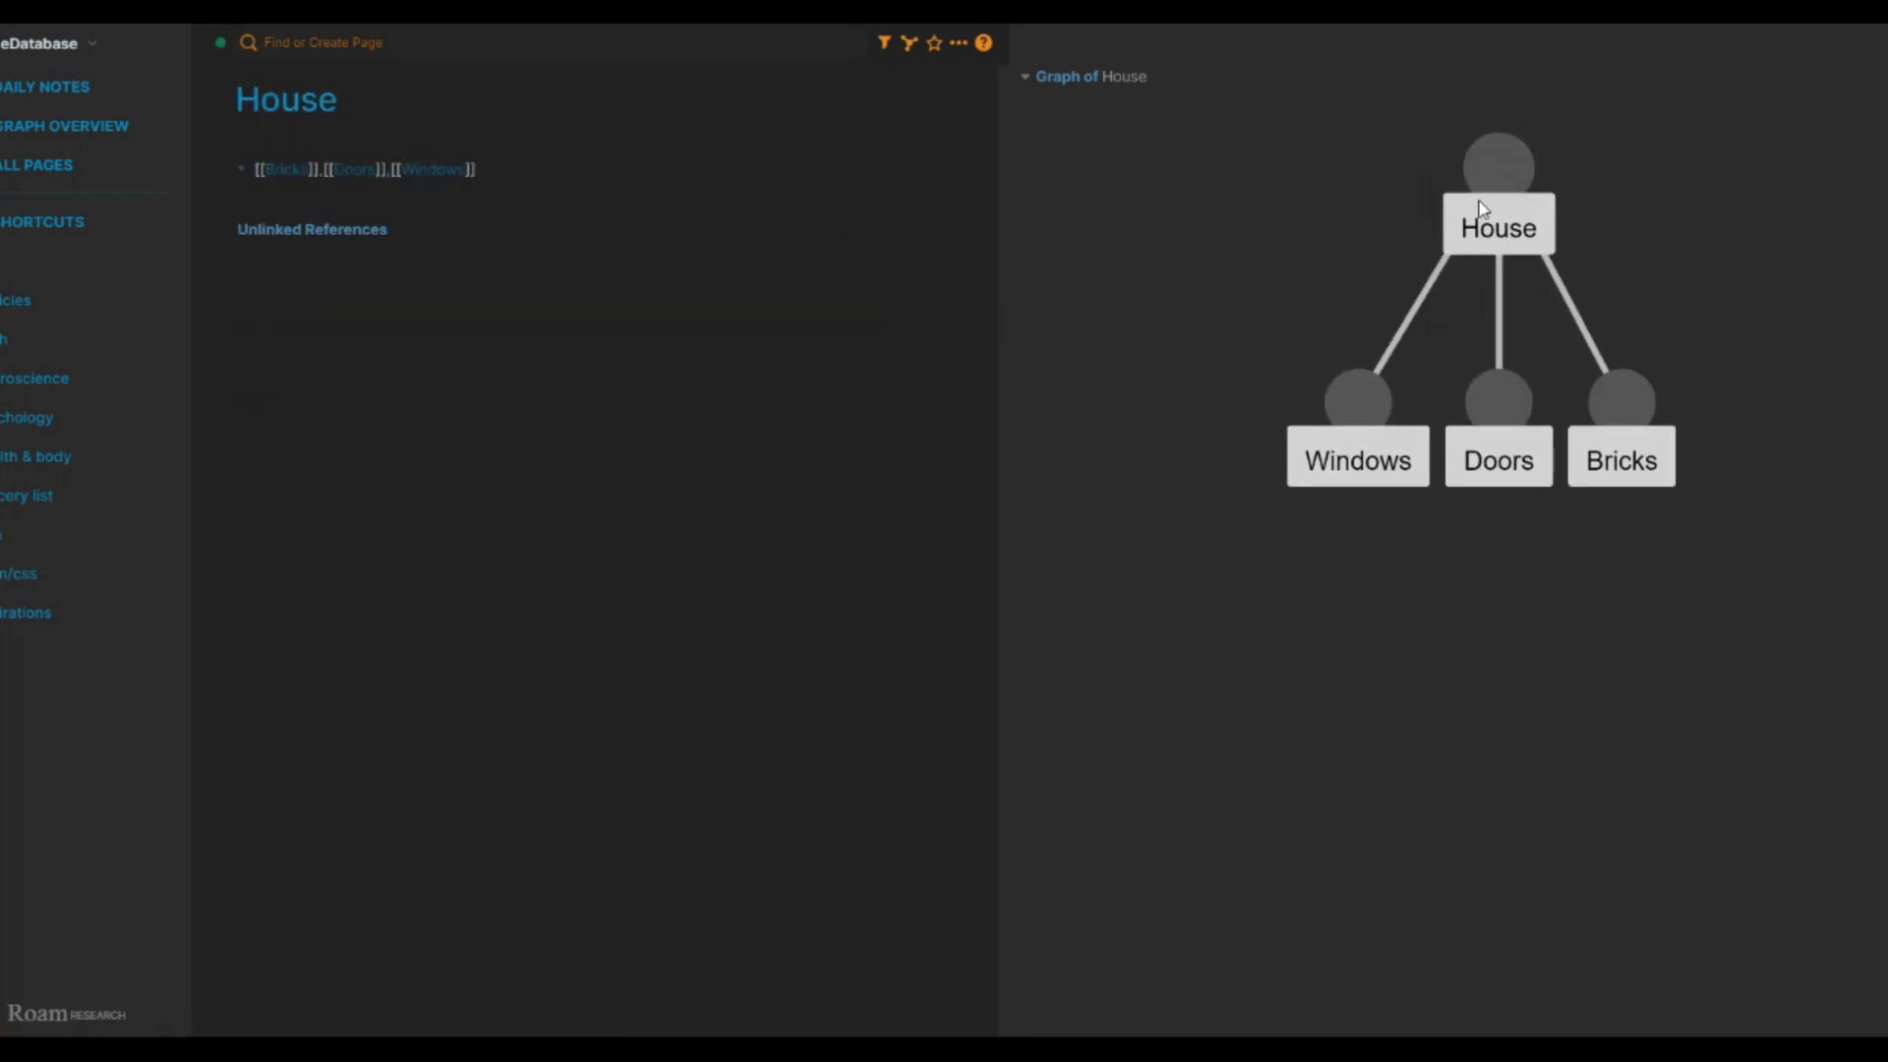
left_click(1266, 334)
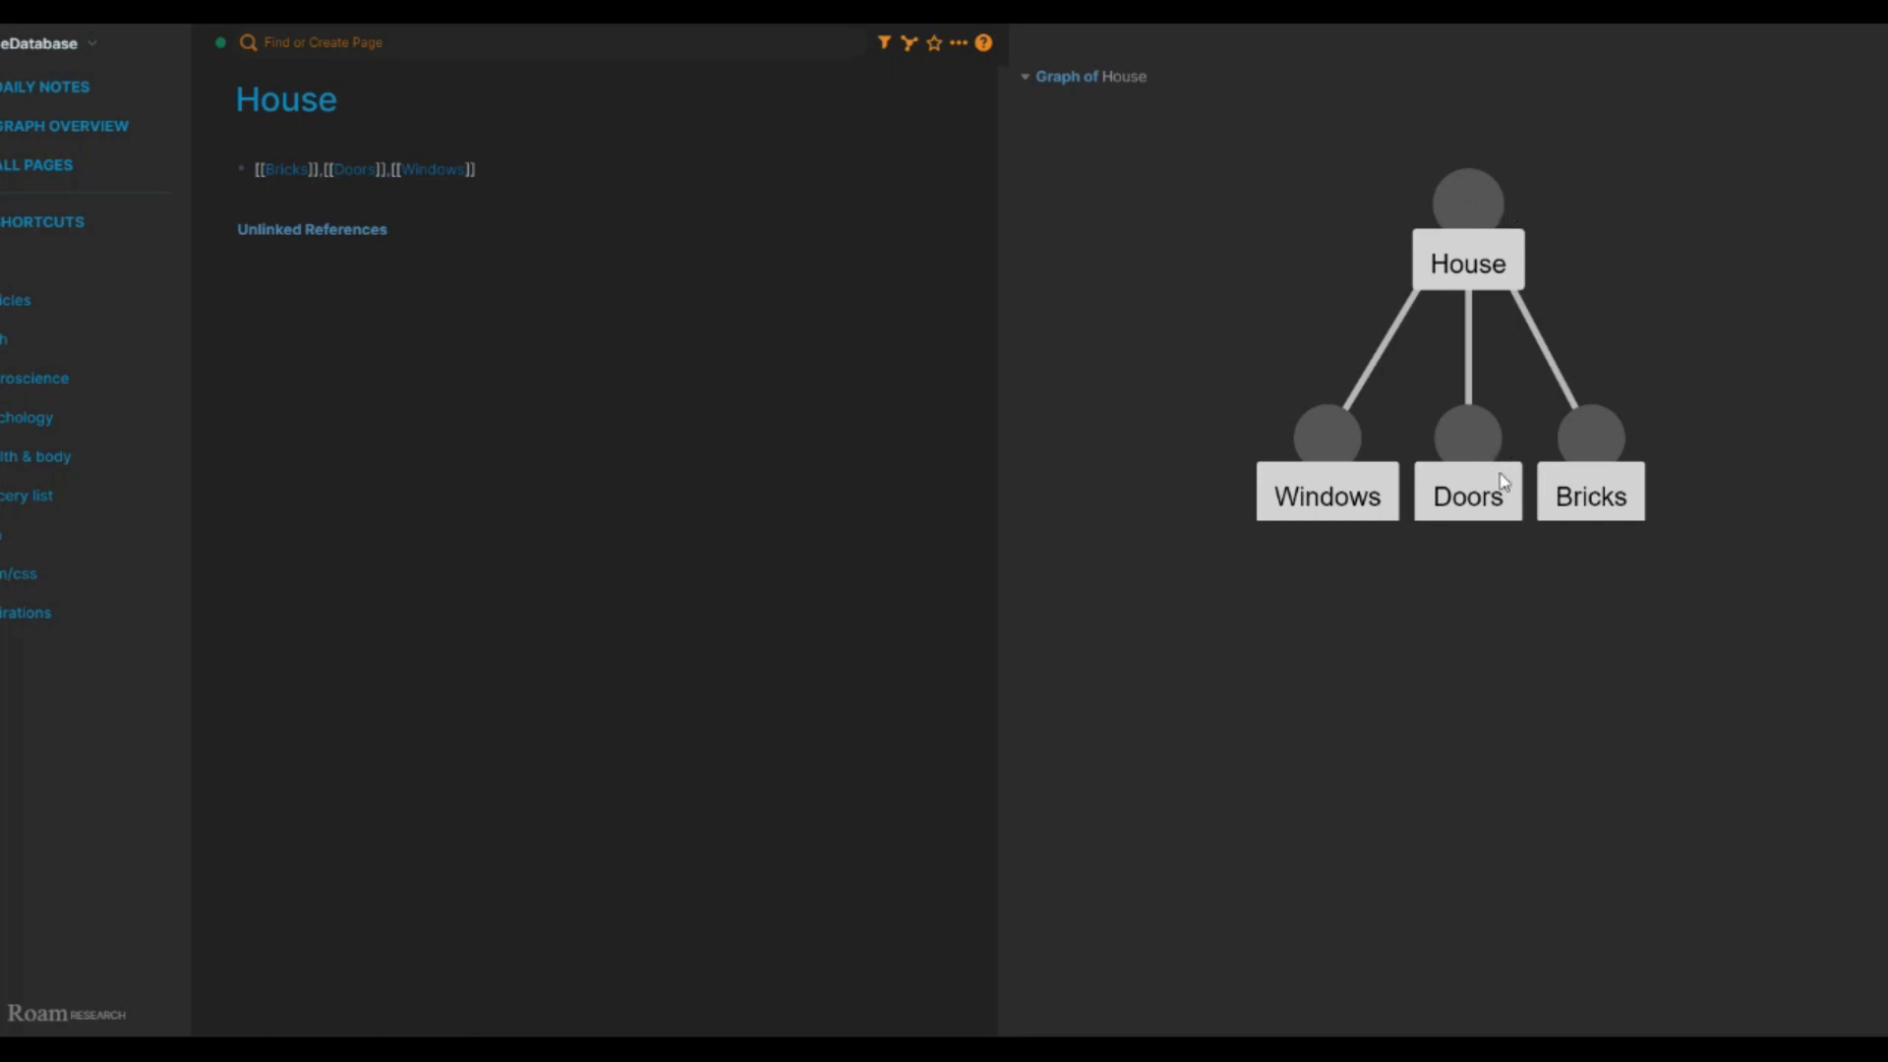
Open the Bricks page and add a page link to House in its first block.
left_click(285, 169)
left_click(409, 178)
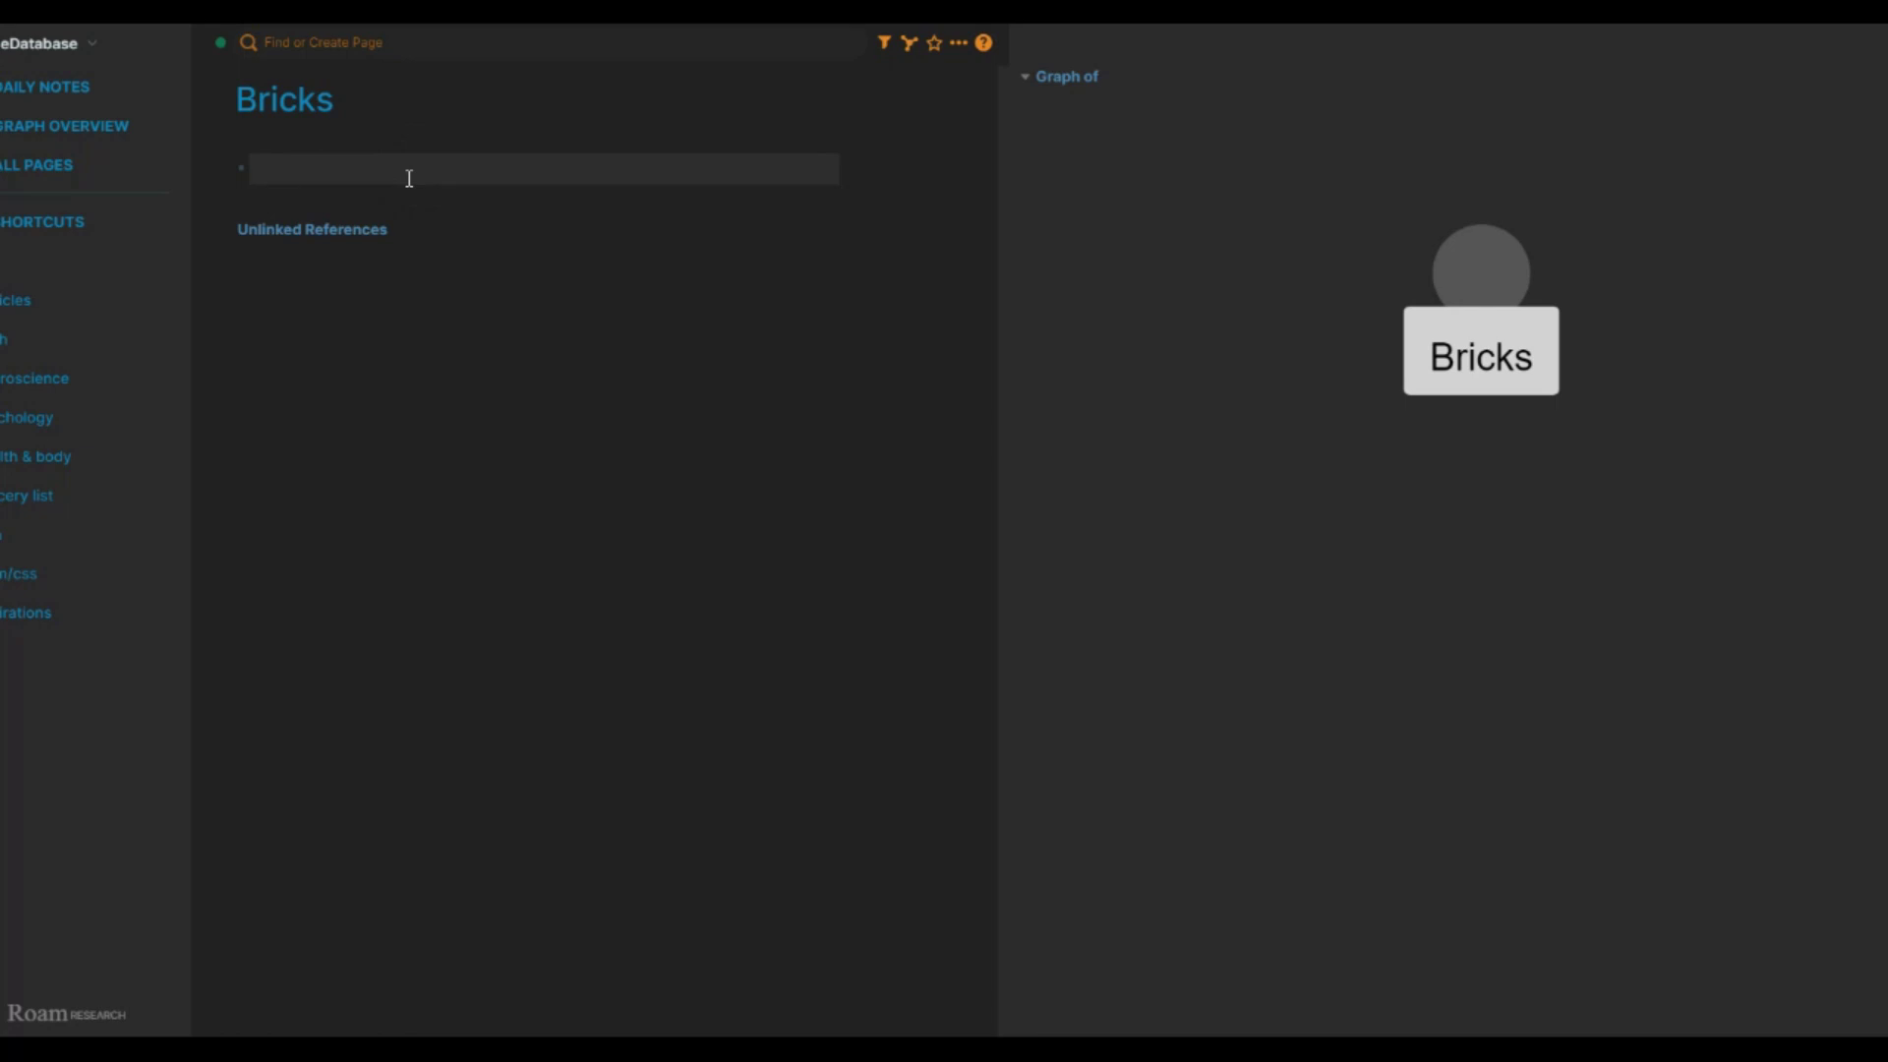
type("[[")
type("Houe")
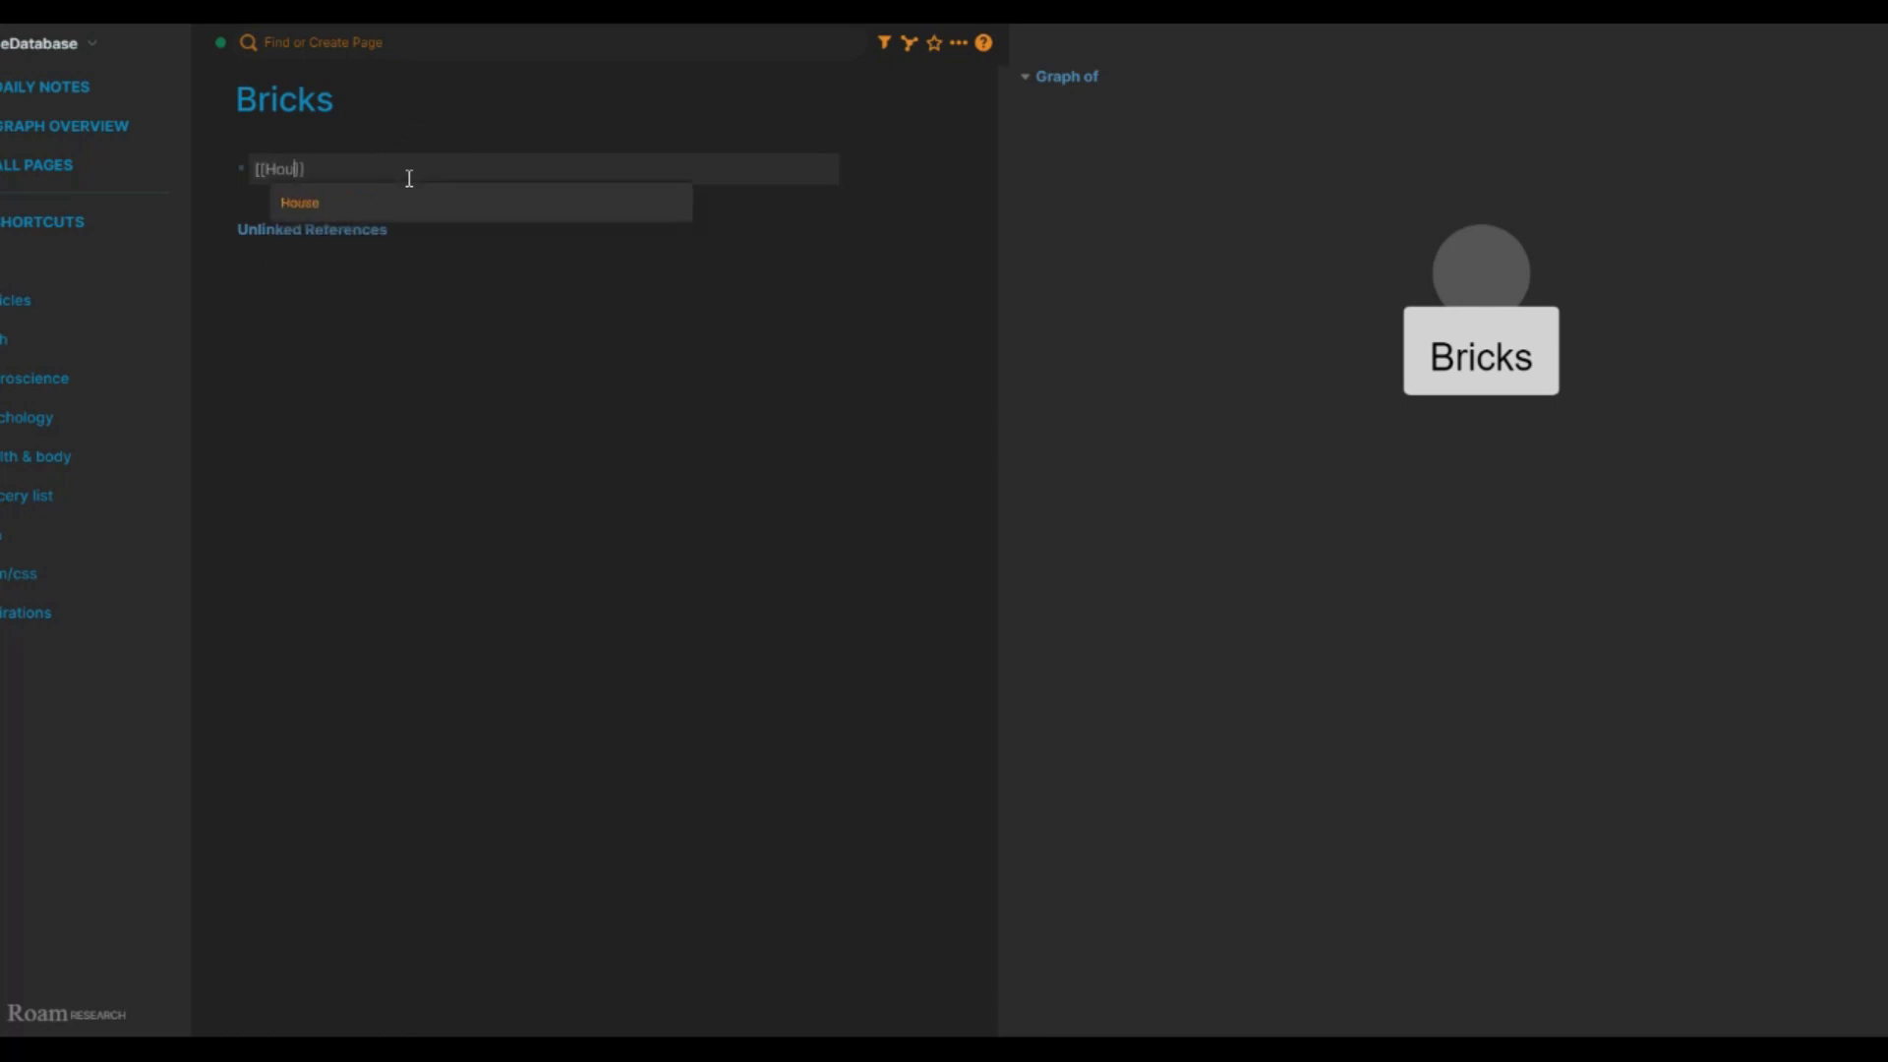
key("BackSpace")
key("BackSpace")
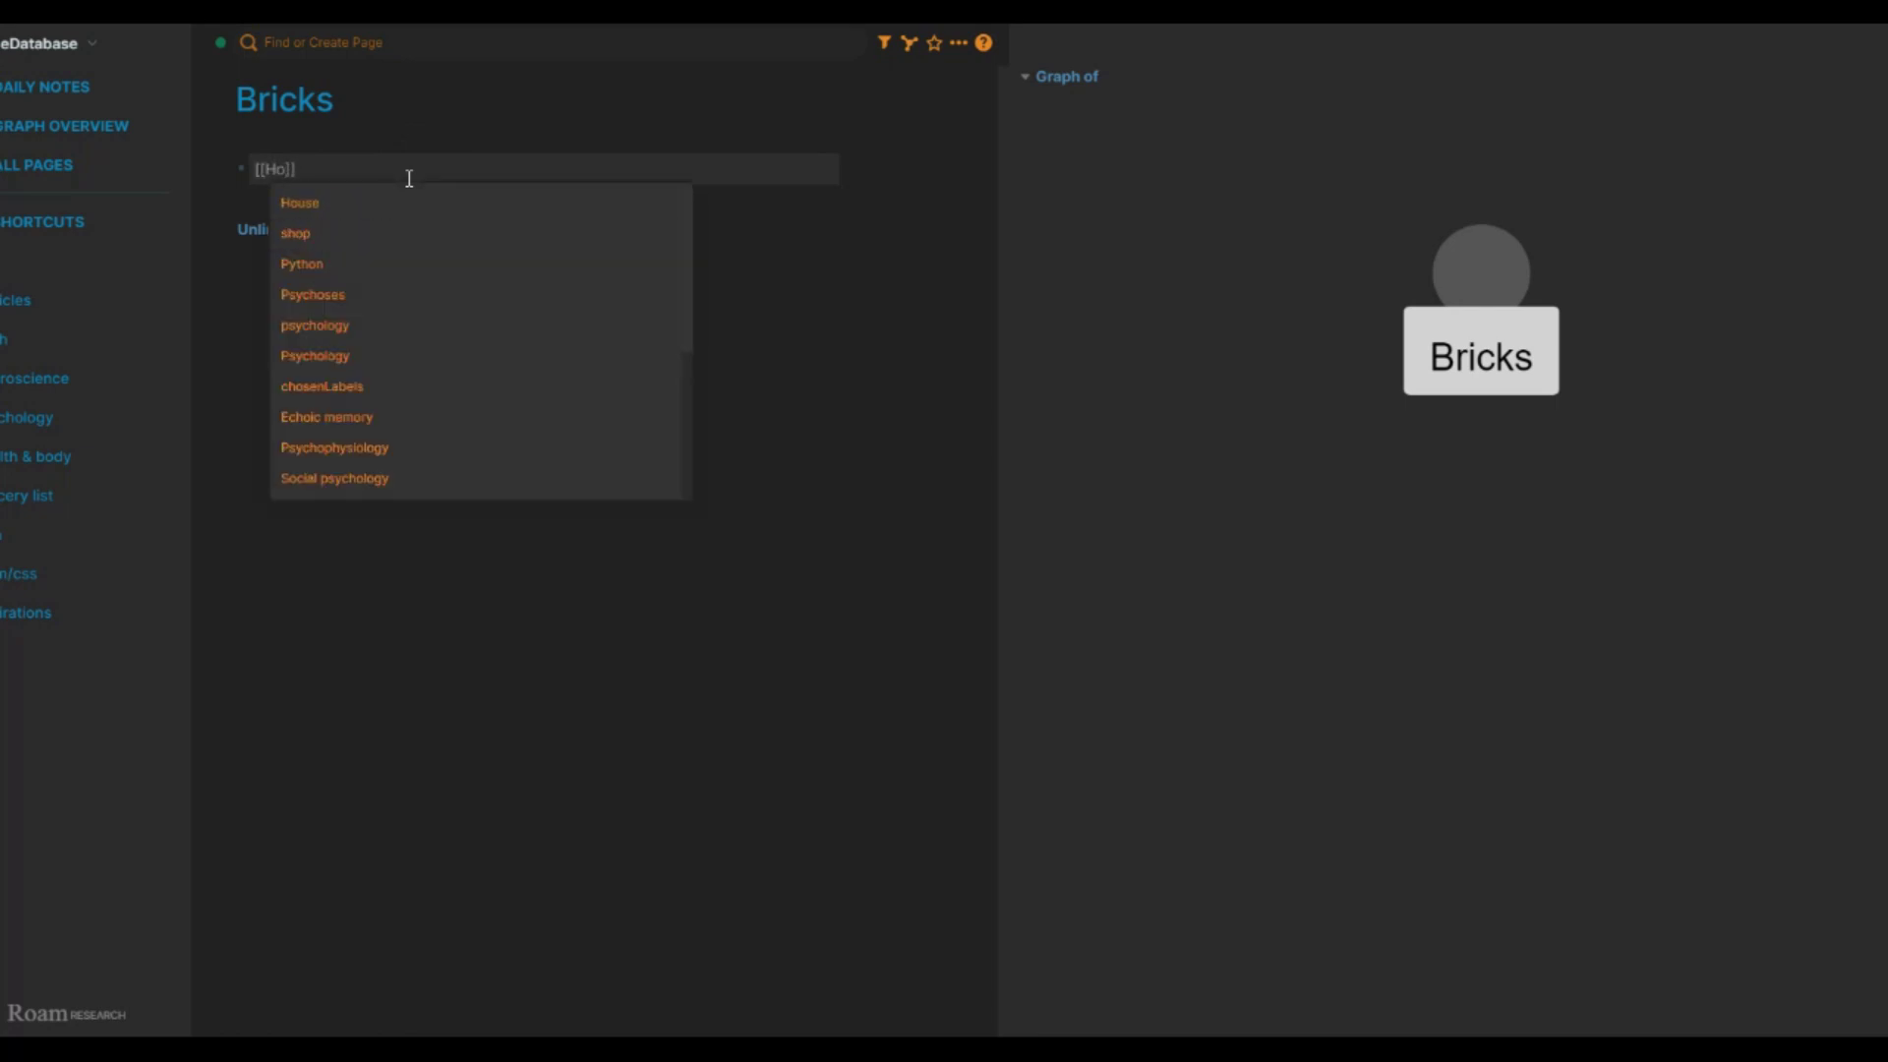
type("use")
key("Return")
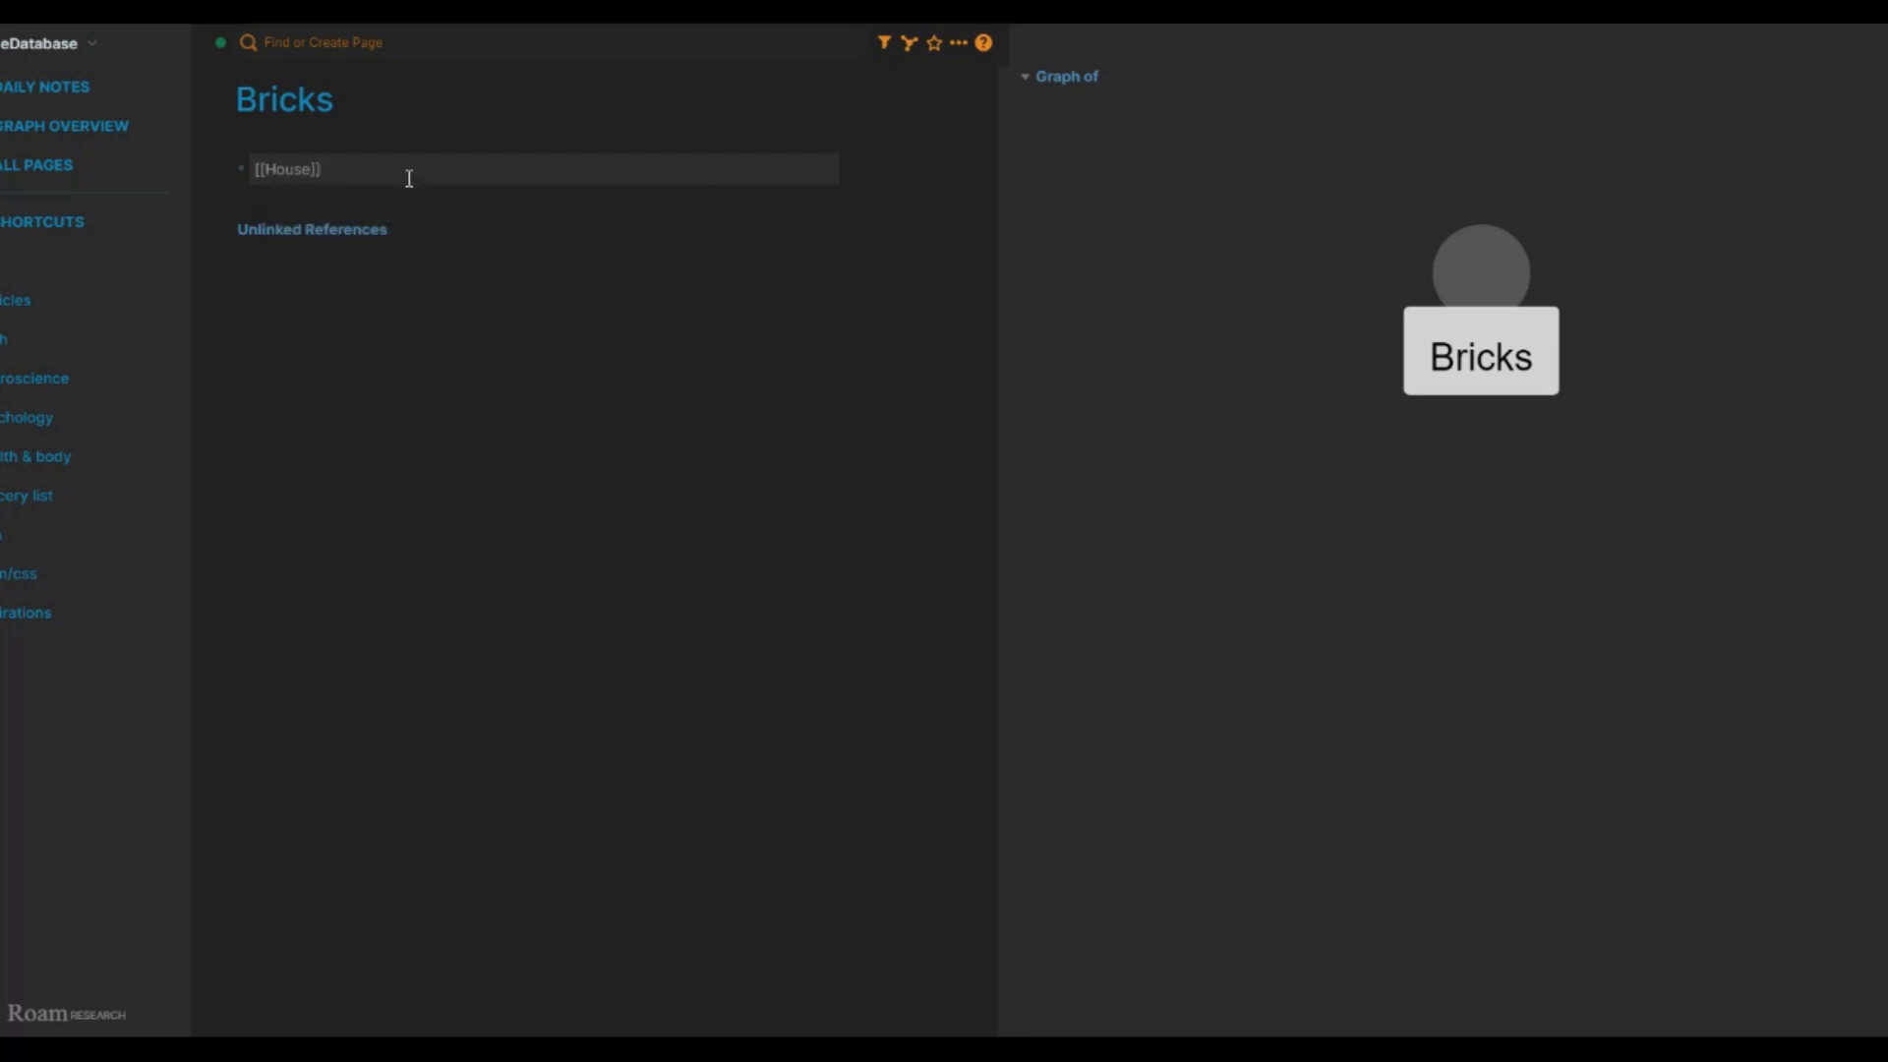
left_click(443, 245)
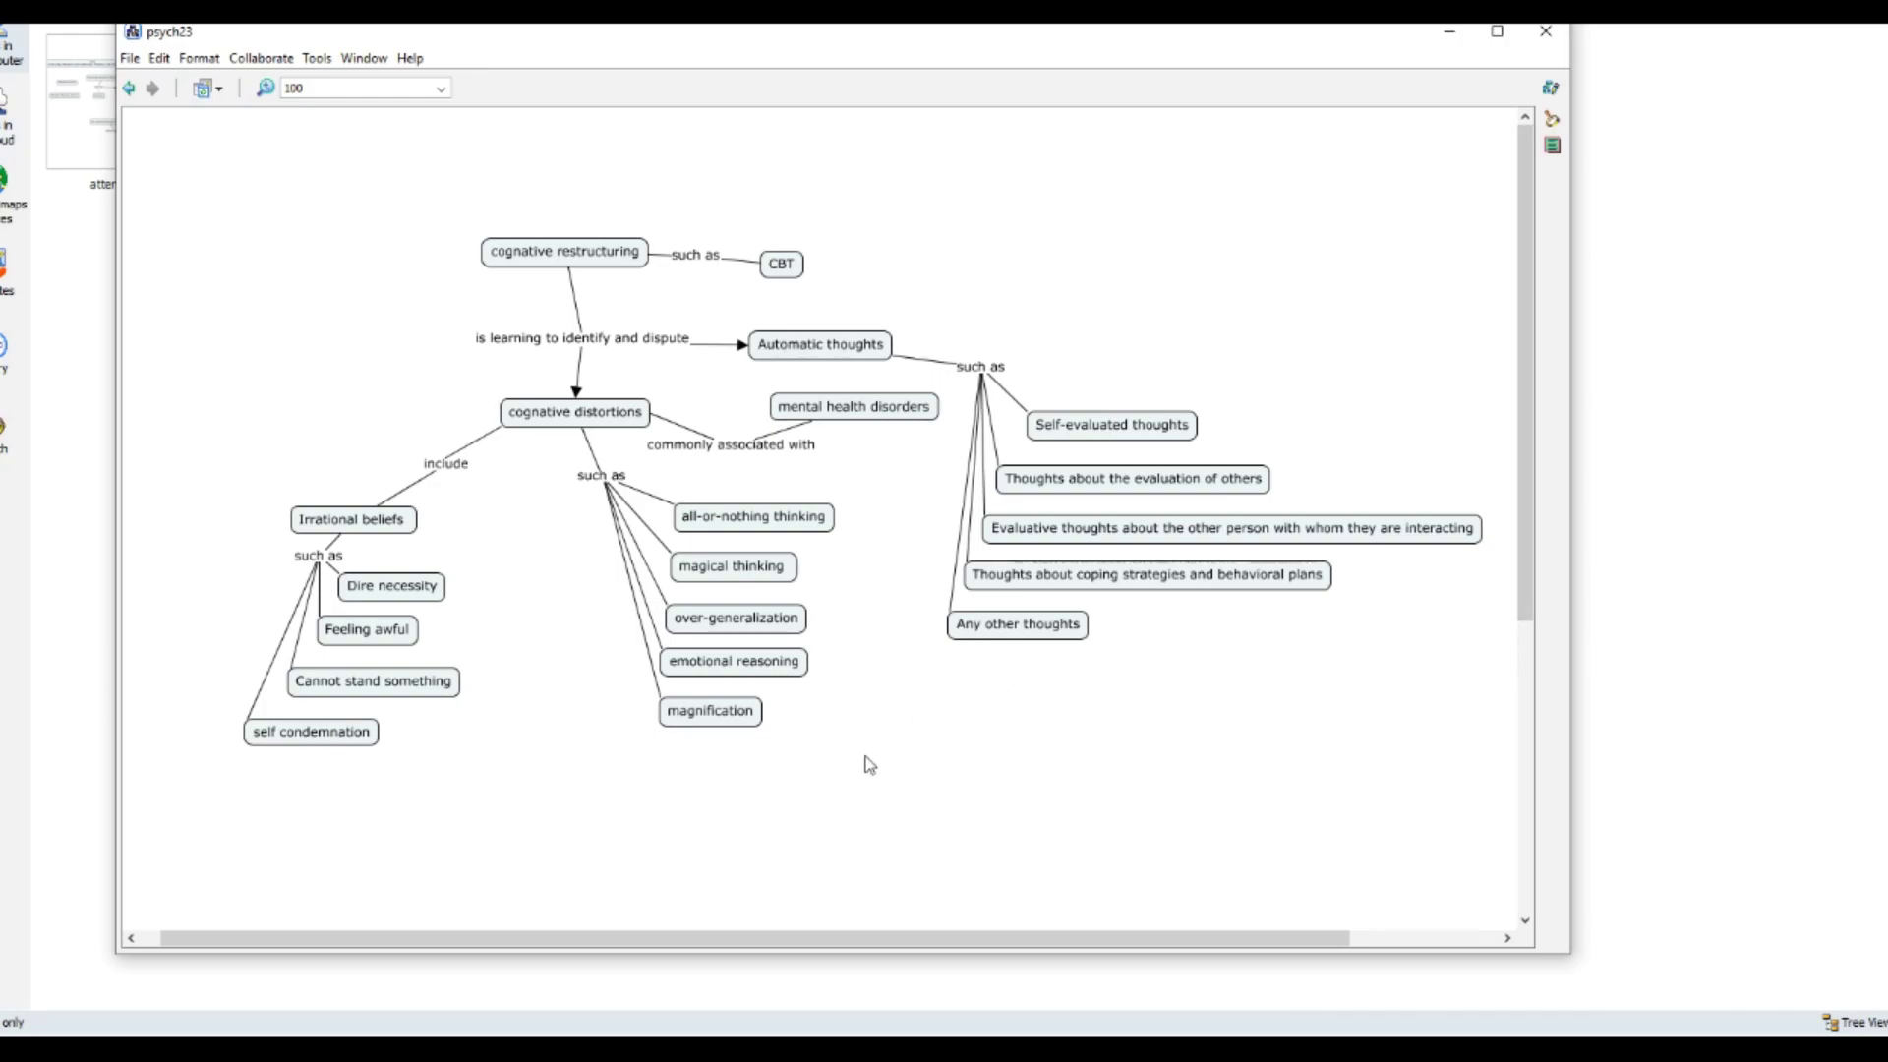
Add a new concept named Dogs in the empty area below the psych23 concept map.
double_click(896, 752)
left_click(896, 753)
type("Dogs")
left_click(983, 752)
left_click(899, 749)
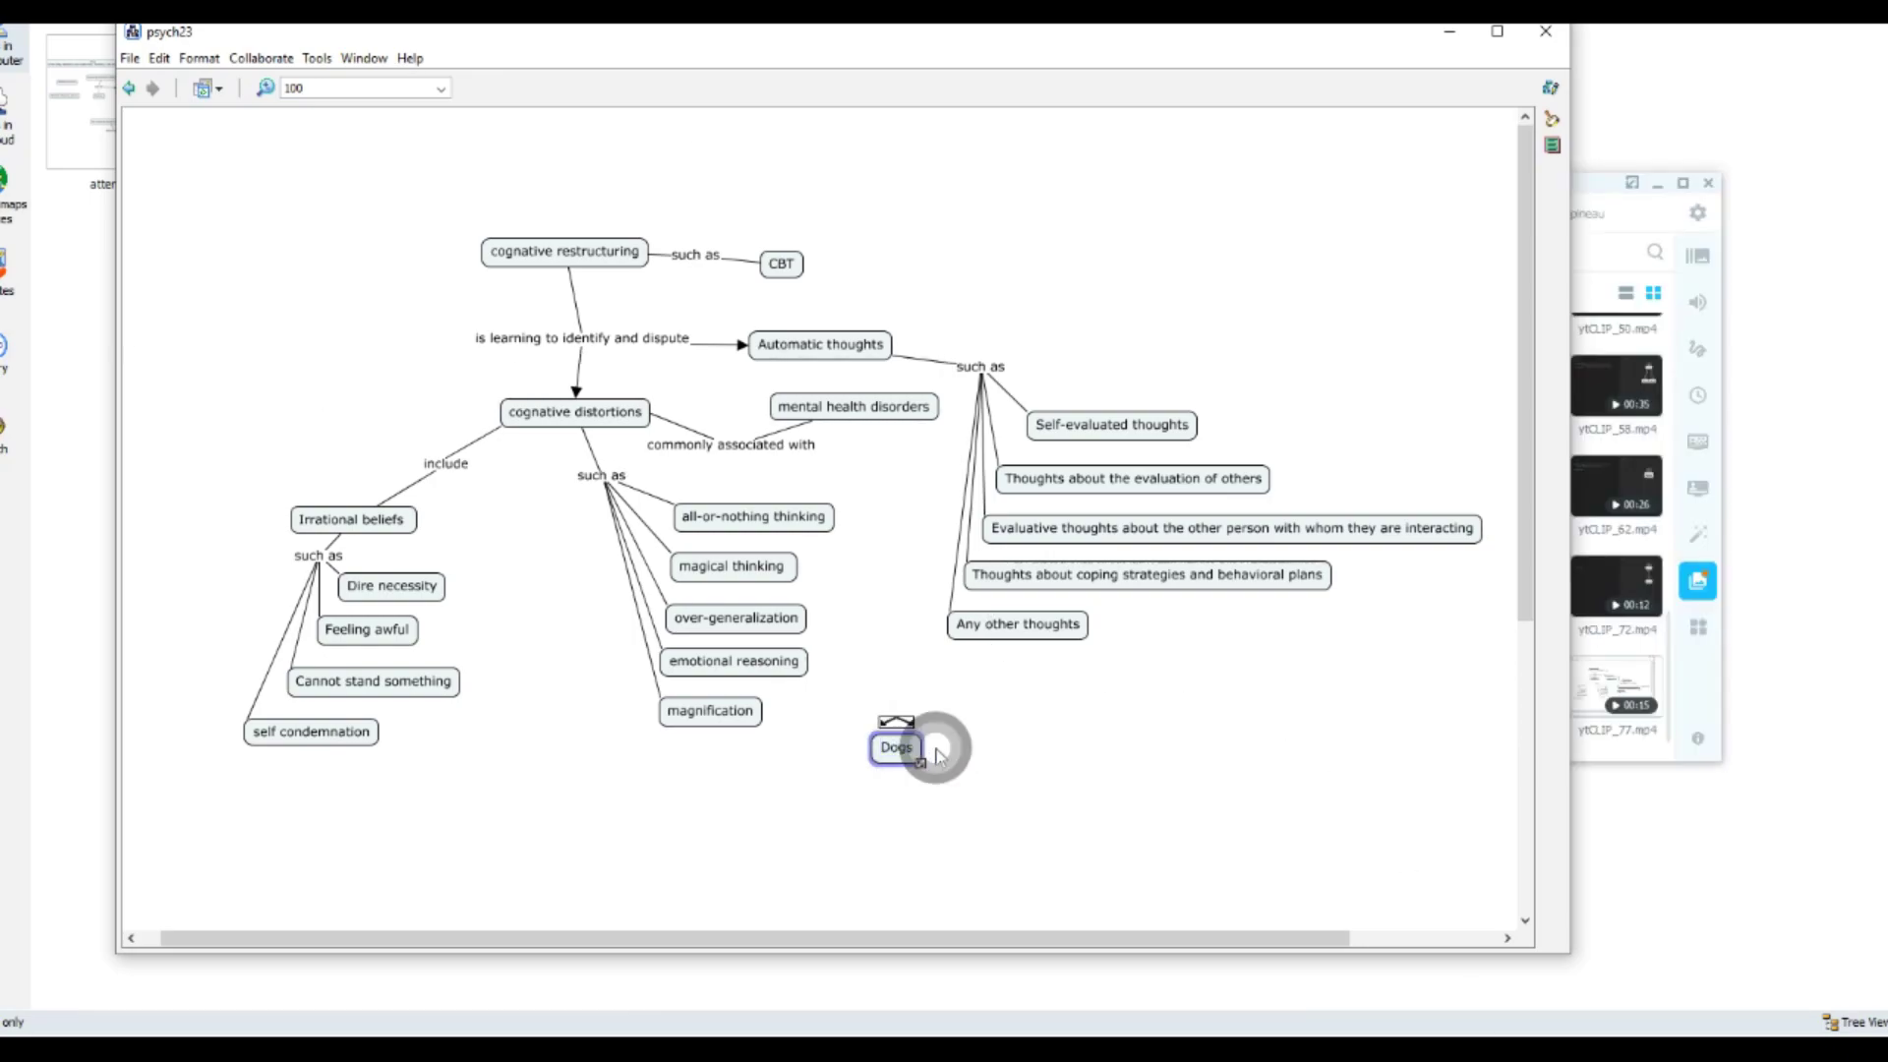
Connect the Dogs concept to a new concept named Pets beside it.
left_click_drag(917, 730, 1046, 744)
key("BackSpace")
type("Pets")
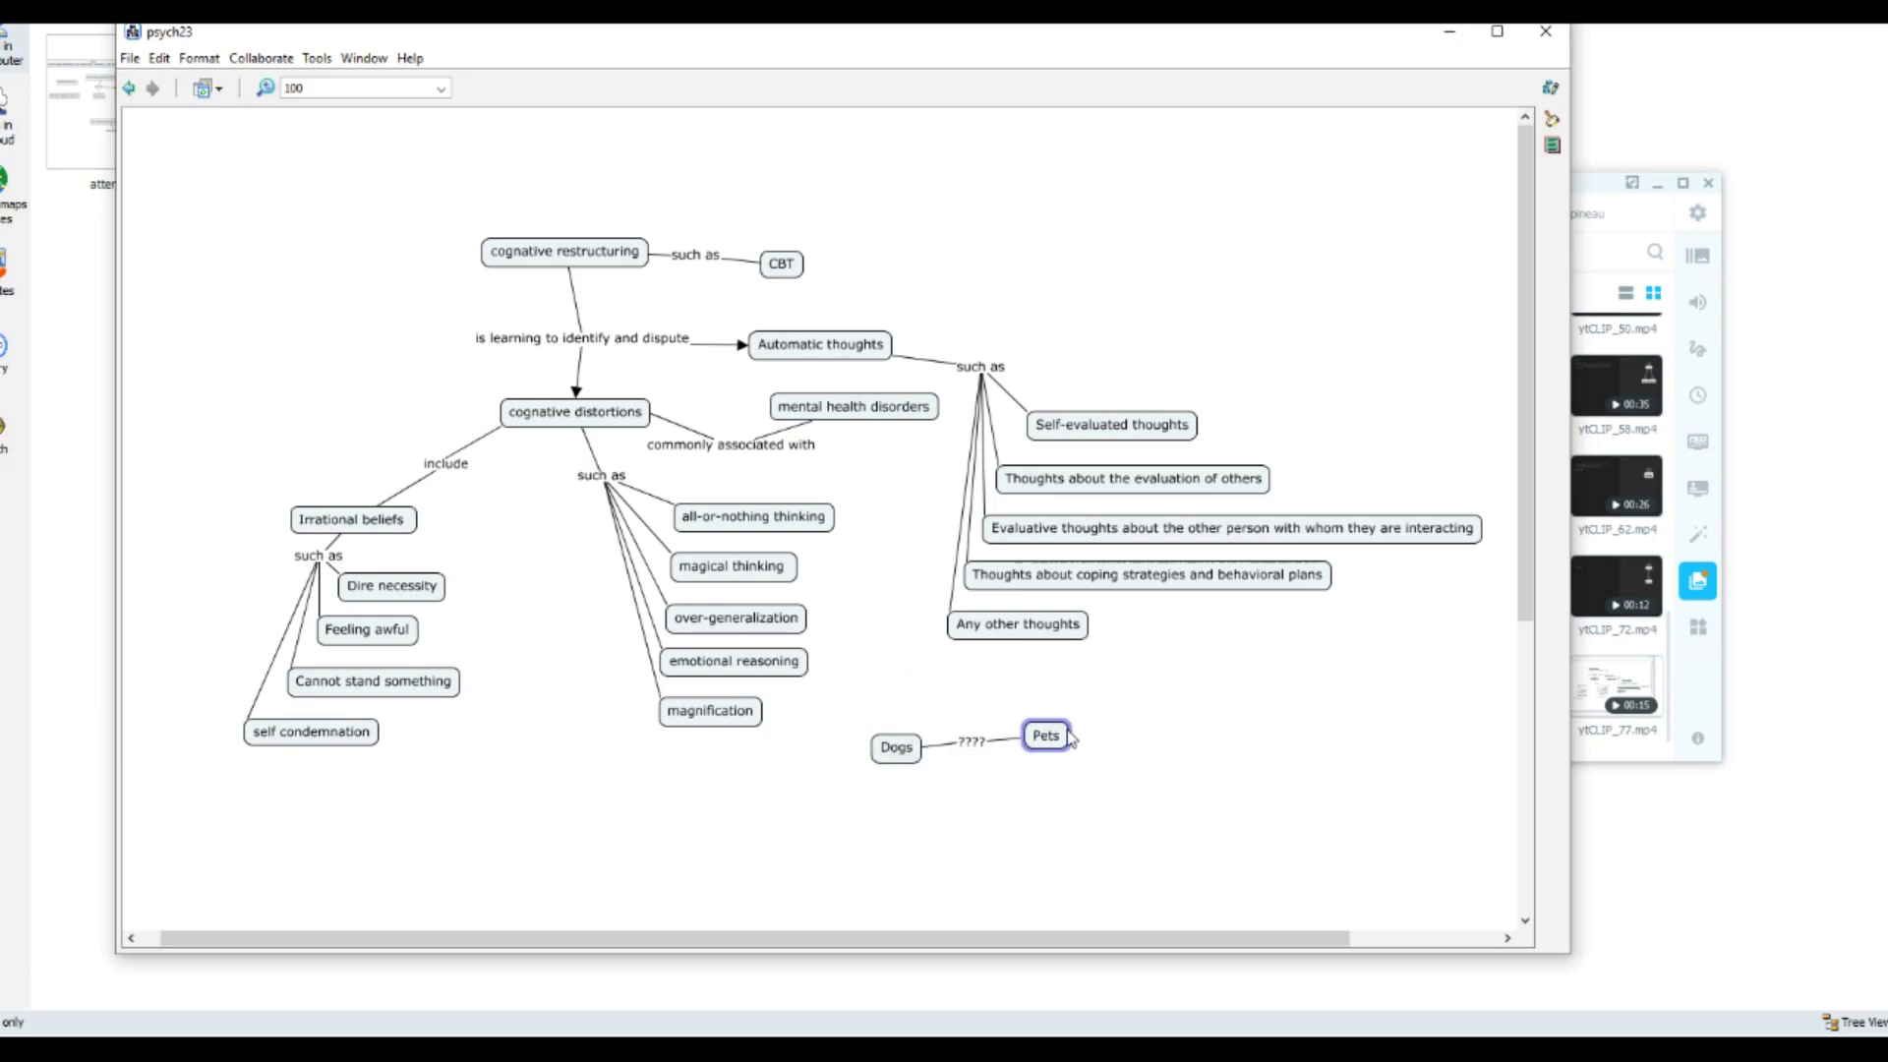
Set the linking phrase between Dogs and Pets to "are".
left_click(966, 755)
double_click(971, 746)
key("BackSpace")
type("are")
left_click(1023, 793)
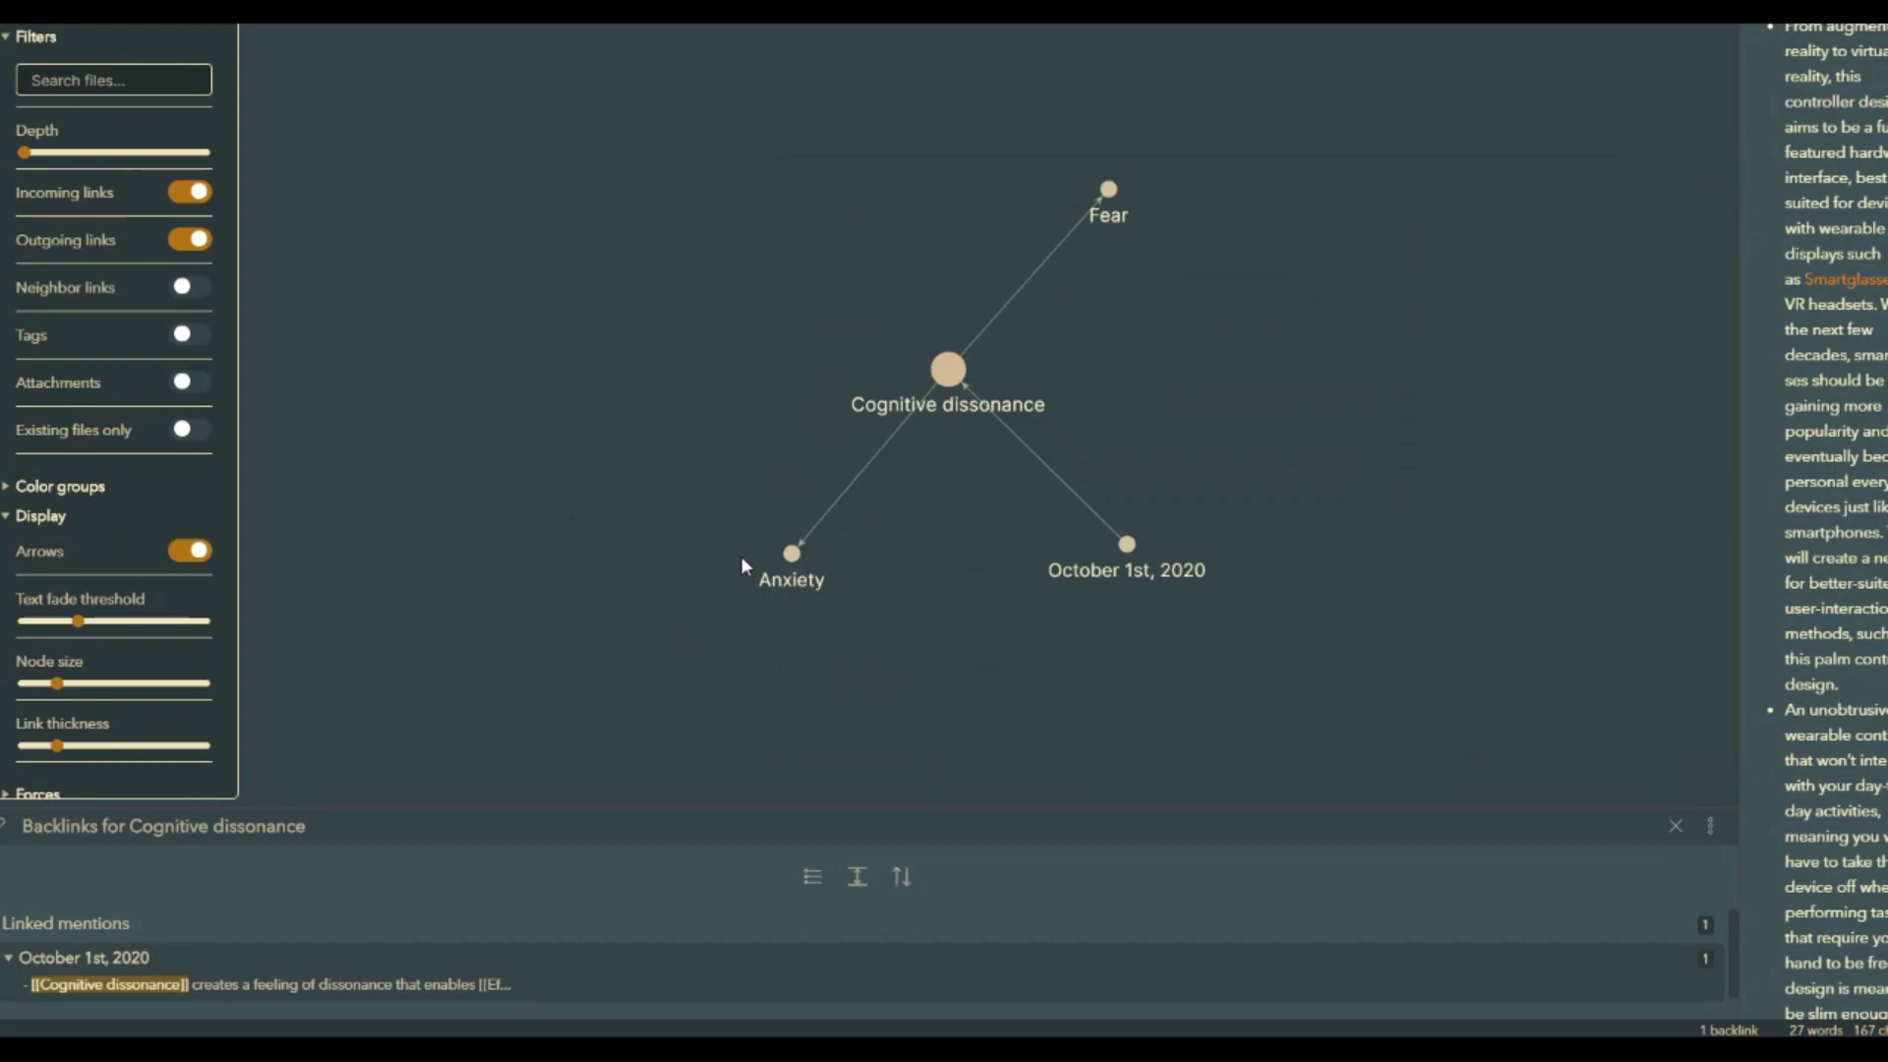
Raise the link depth of the Cognitive dissonance local graph to 2 and try a higher depth.
key("Right")
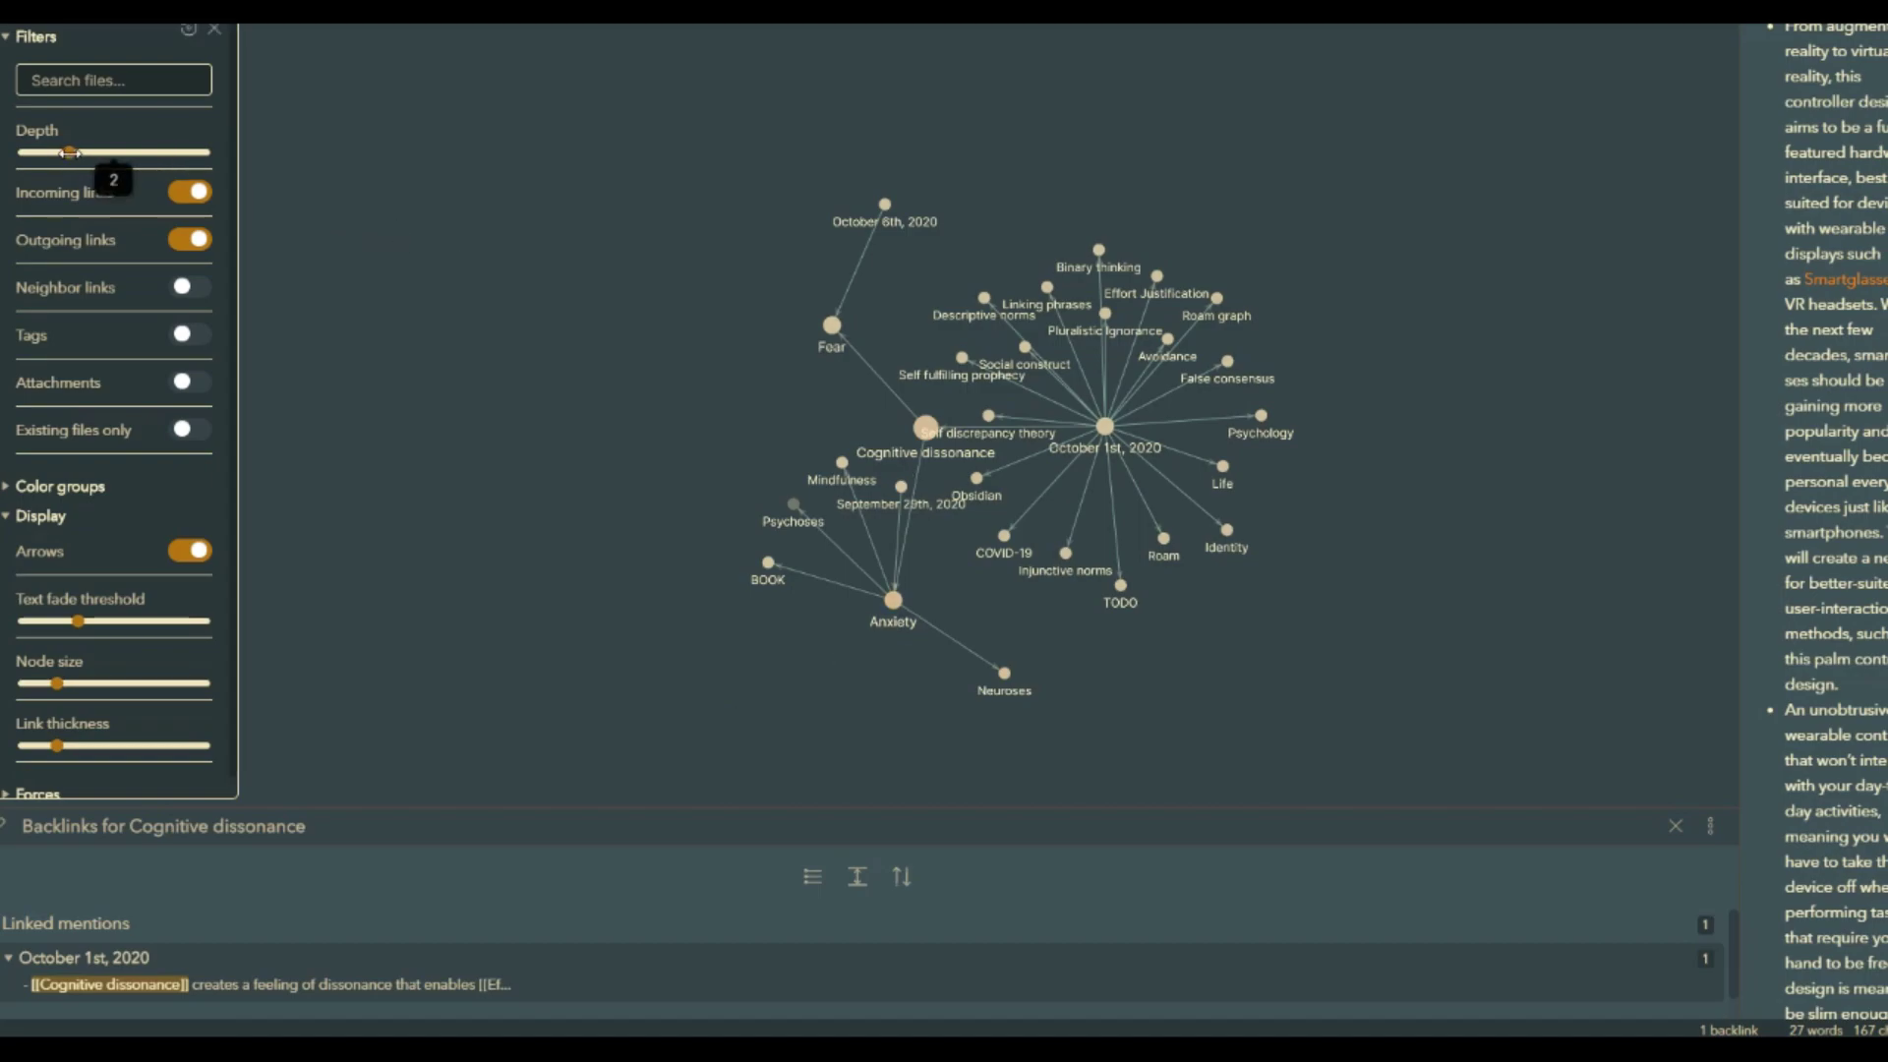
mouse_move(67, 153)
left_mouse_down()
mouse_move(142, 152)
mouse_move(87, 152)
left_mouse_up()
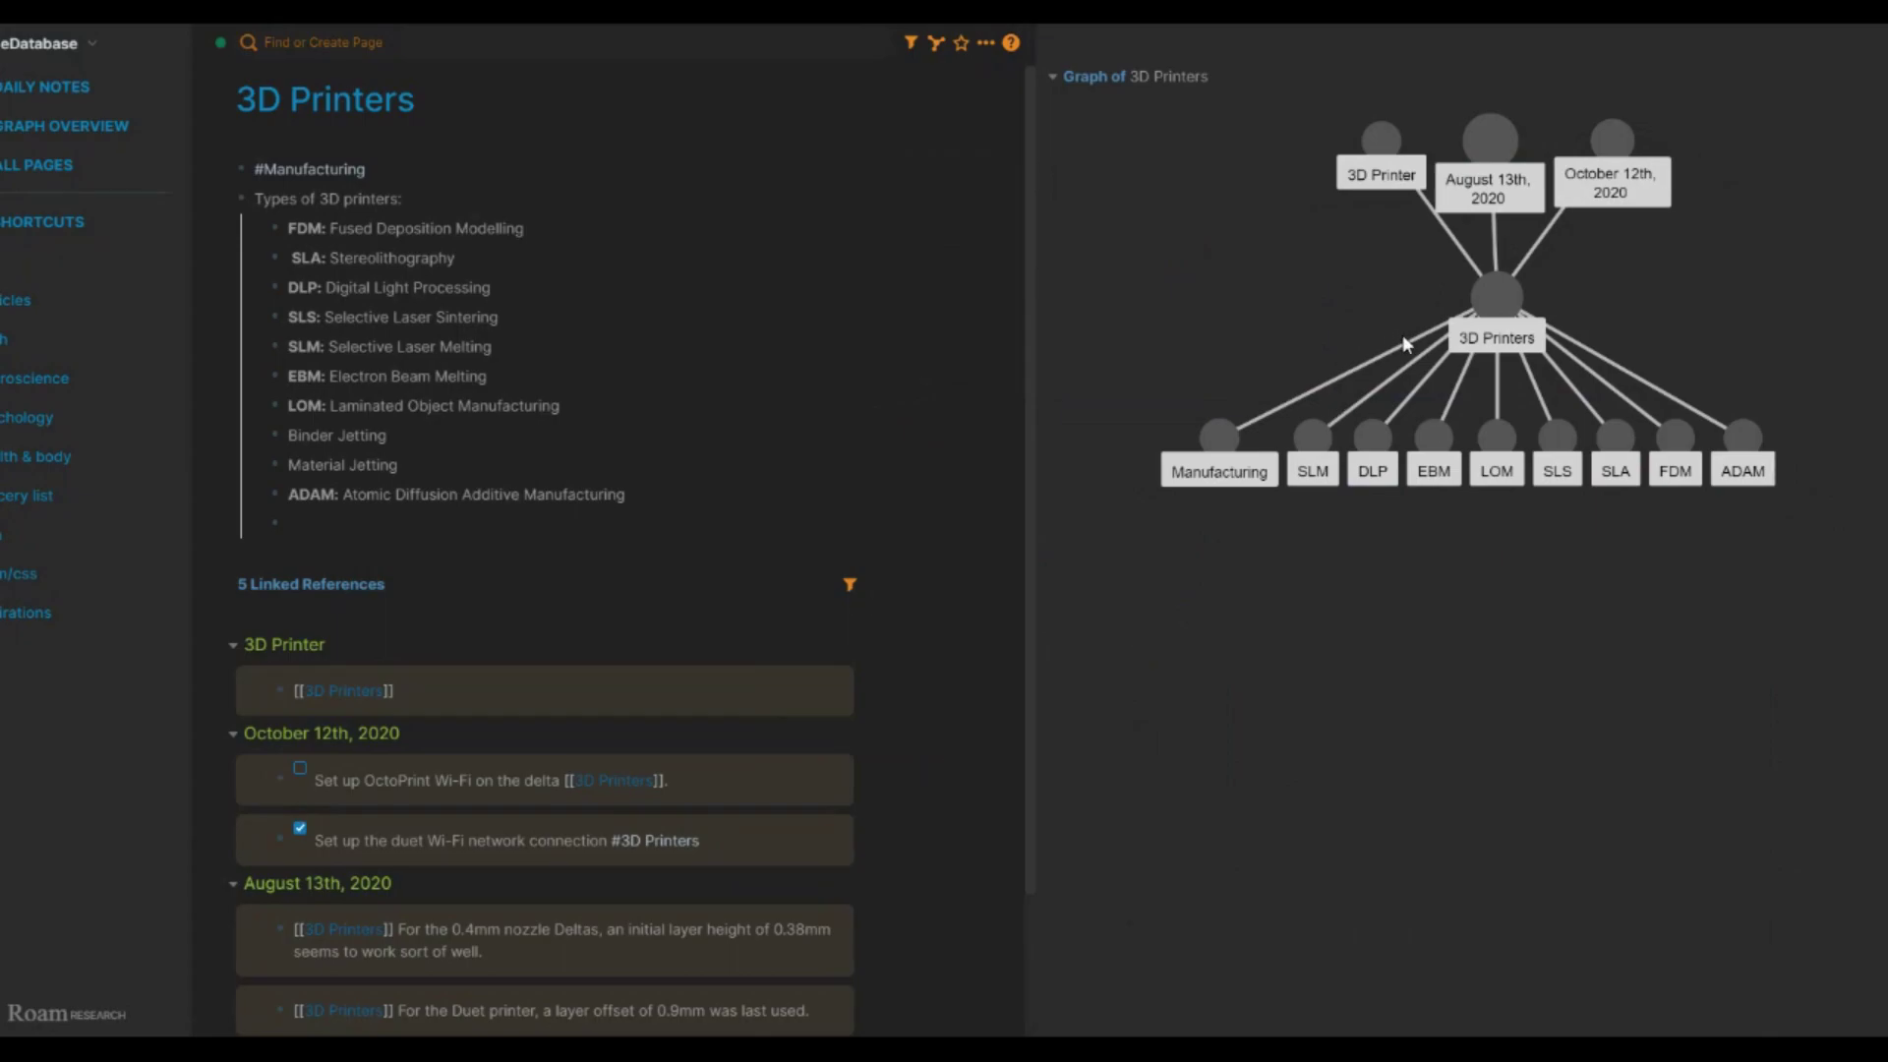
Rearrange the 3D Printers graph by moving the Manufacturing, SLM and DLP nodes out of their row.
left_click_drag(1231, 440, 1121, 366)
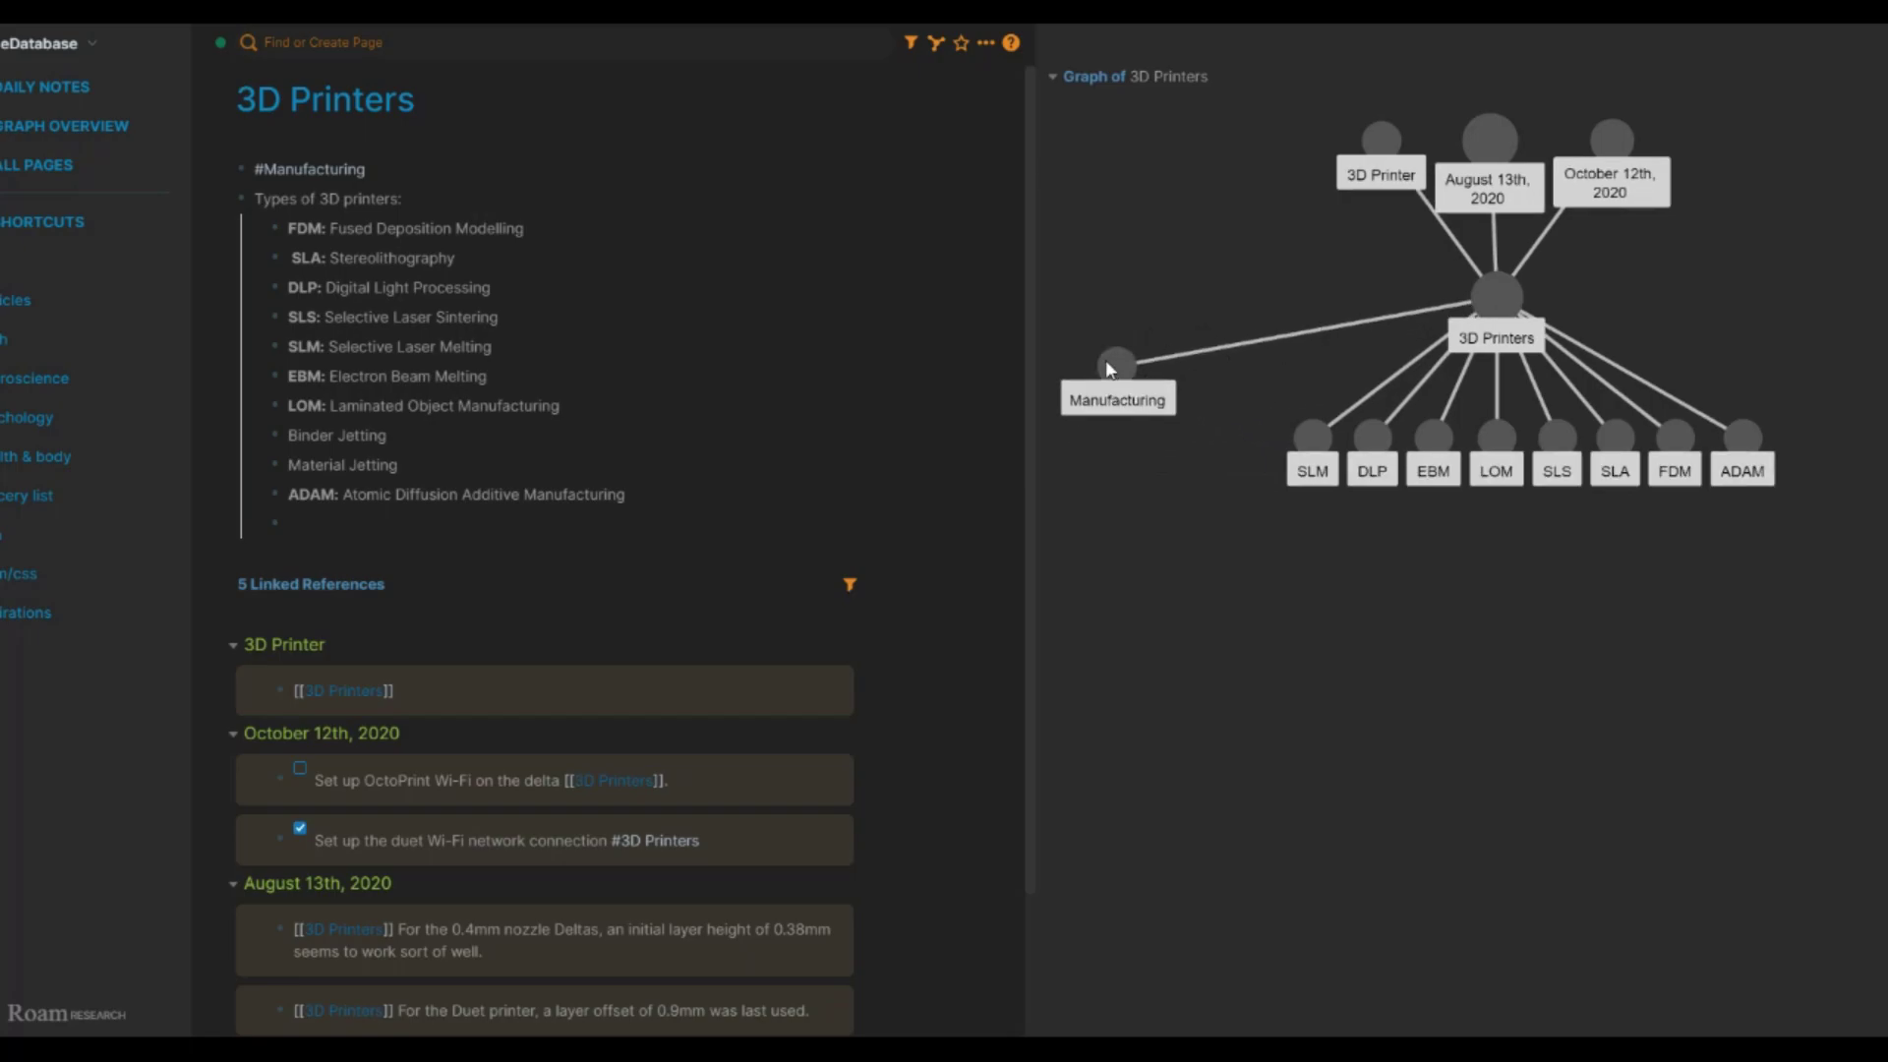
left_click_drag(1117, 366, 1157, 411)
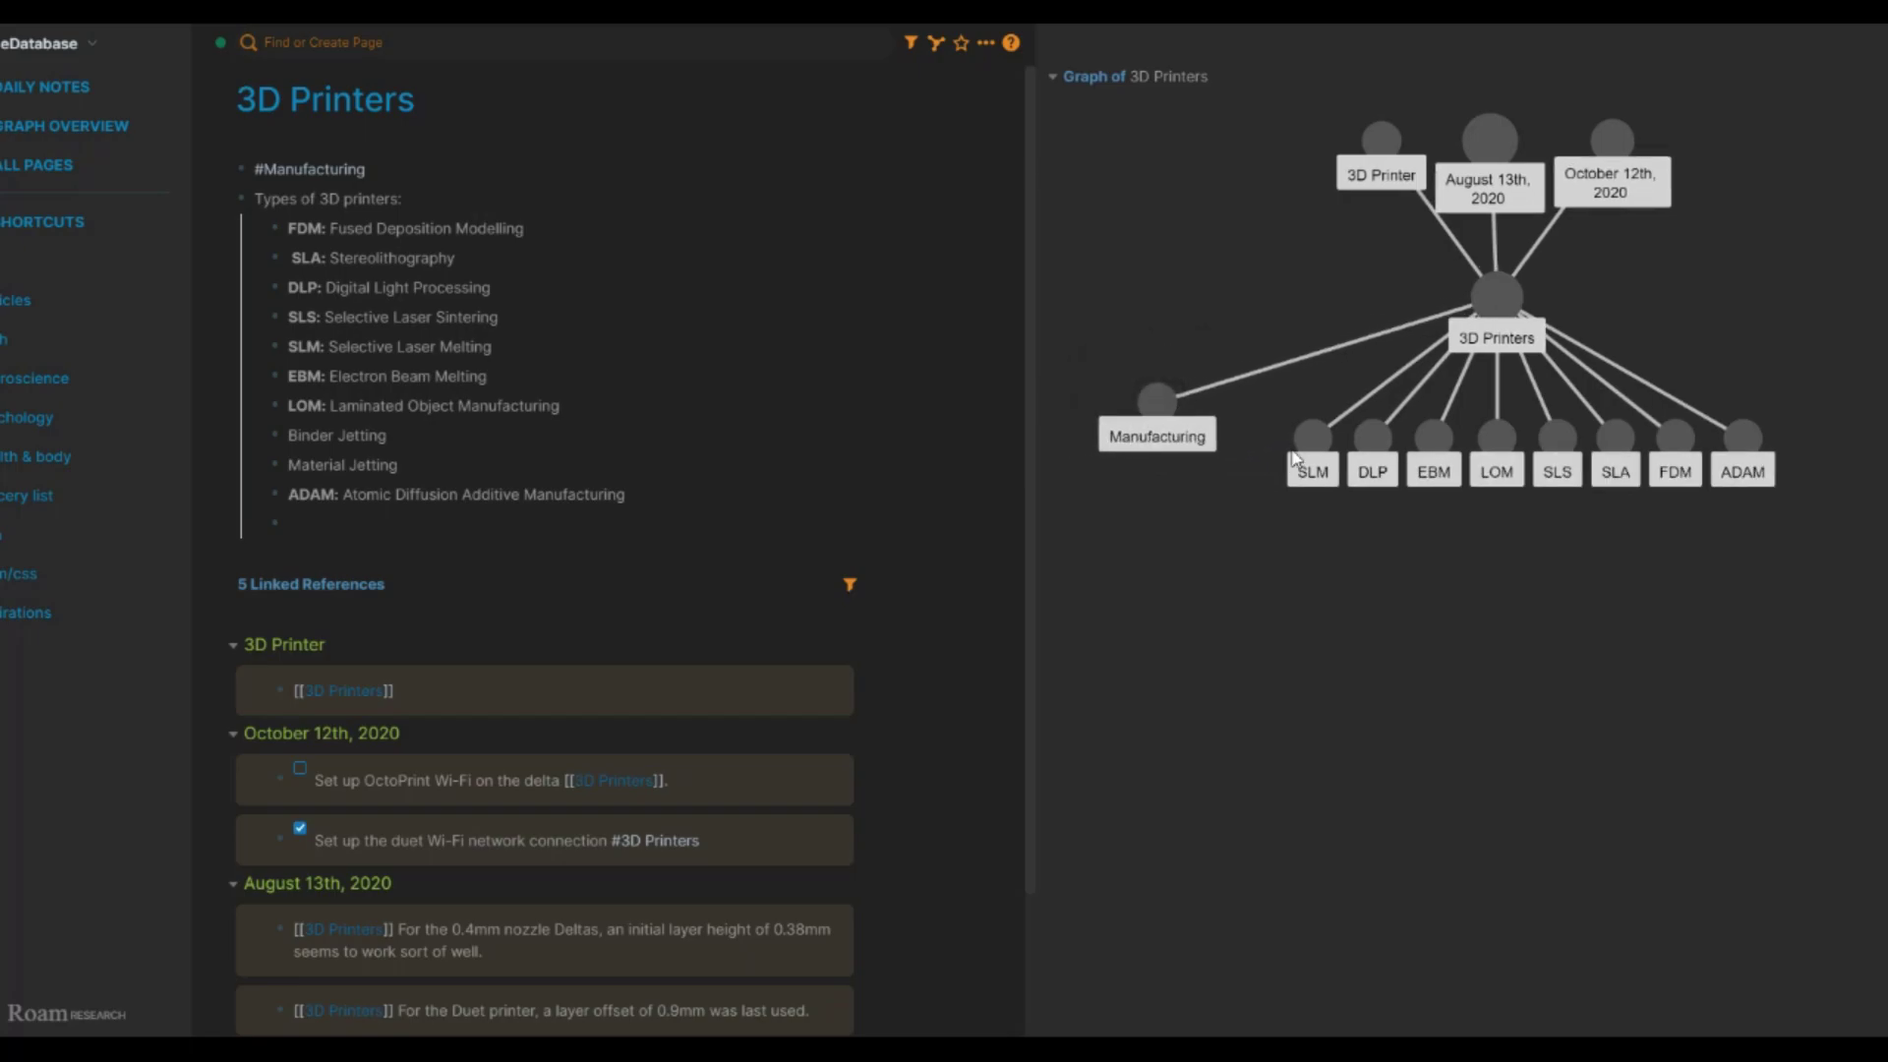
left_click_drag(1313, 437, 1278, 523)
left_click_drag(1373, 437, 1528, 528)
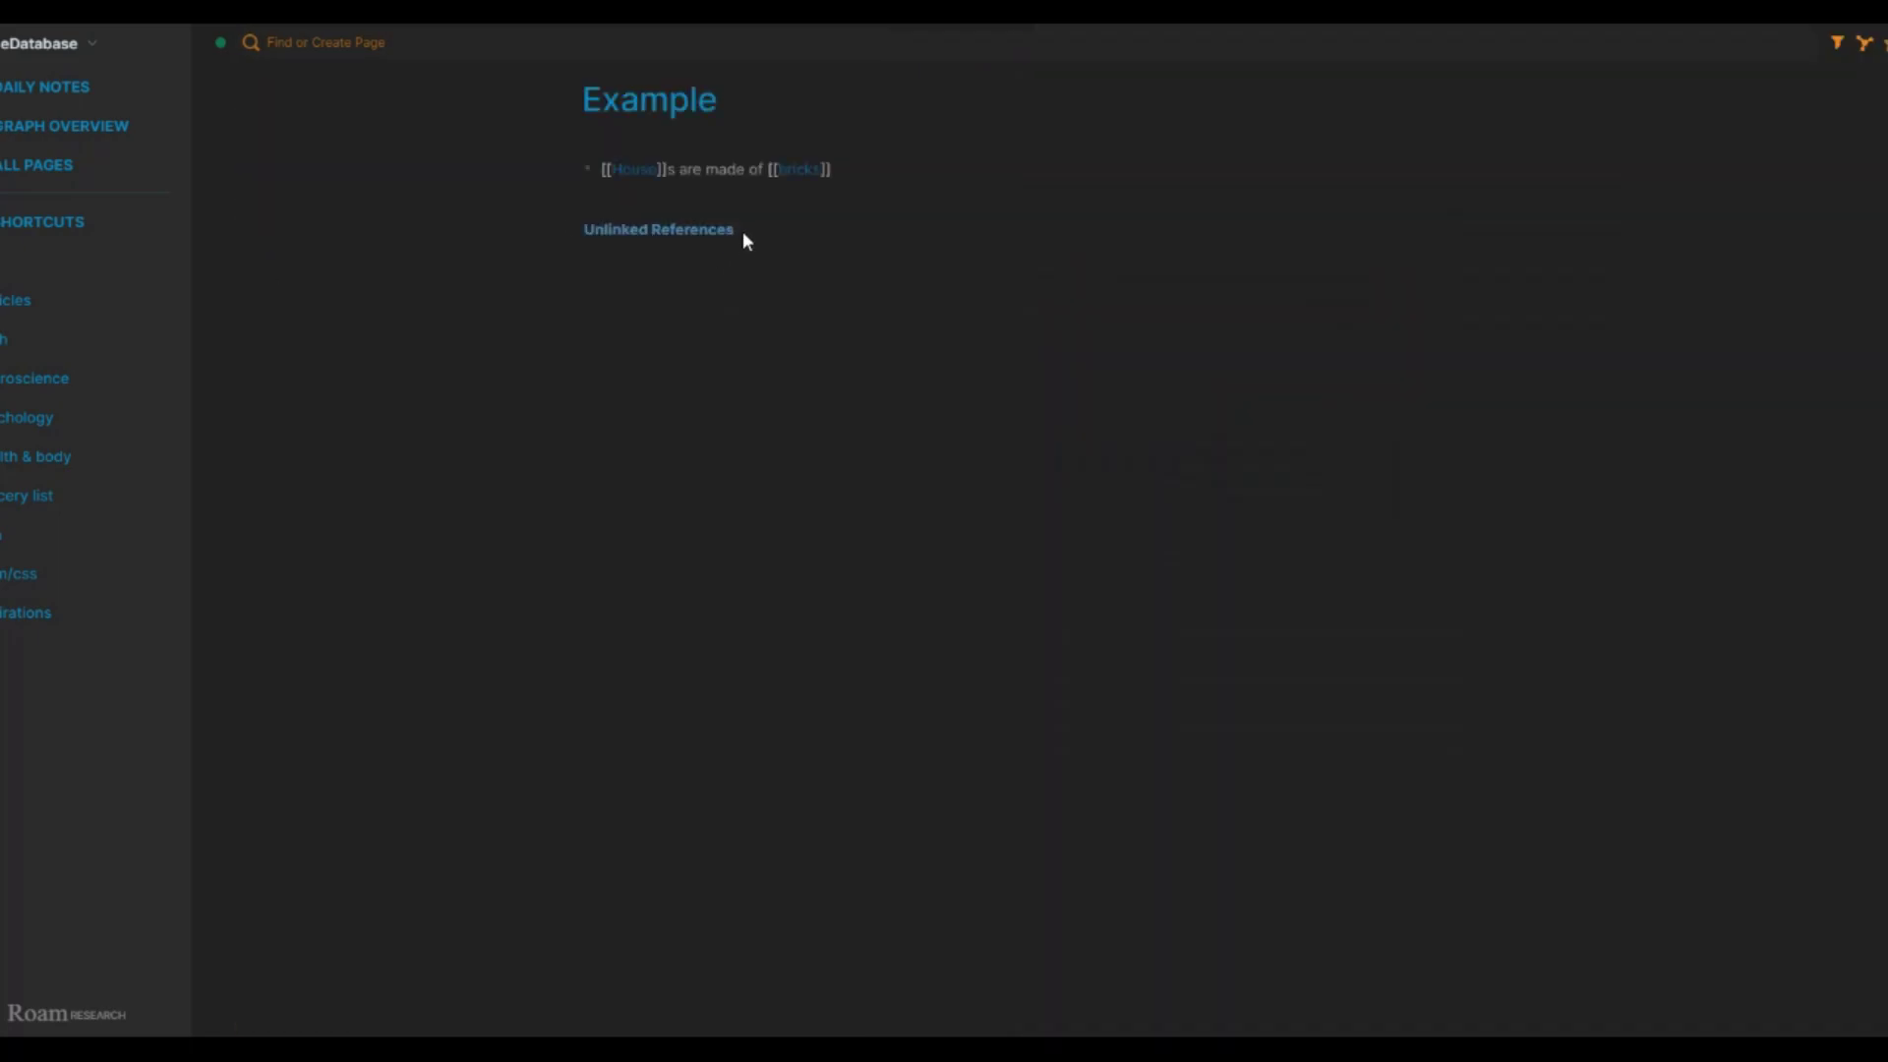
Mark "made of" in the House and bricks sentence as a one-way linking phrase, with >> on both sides.
left_click(708, 170)
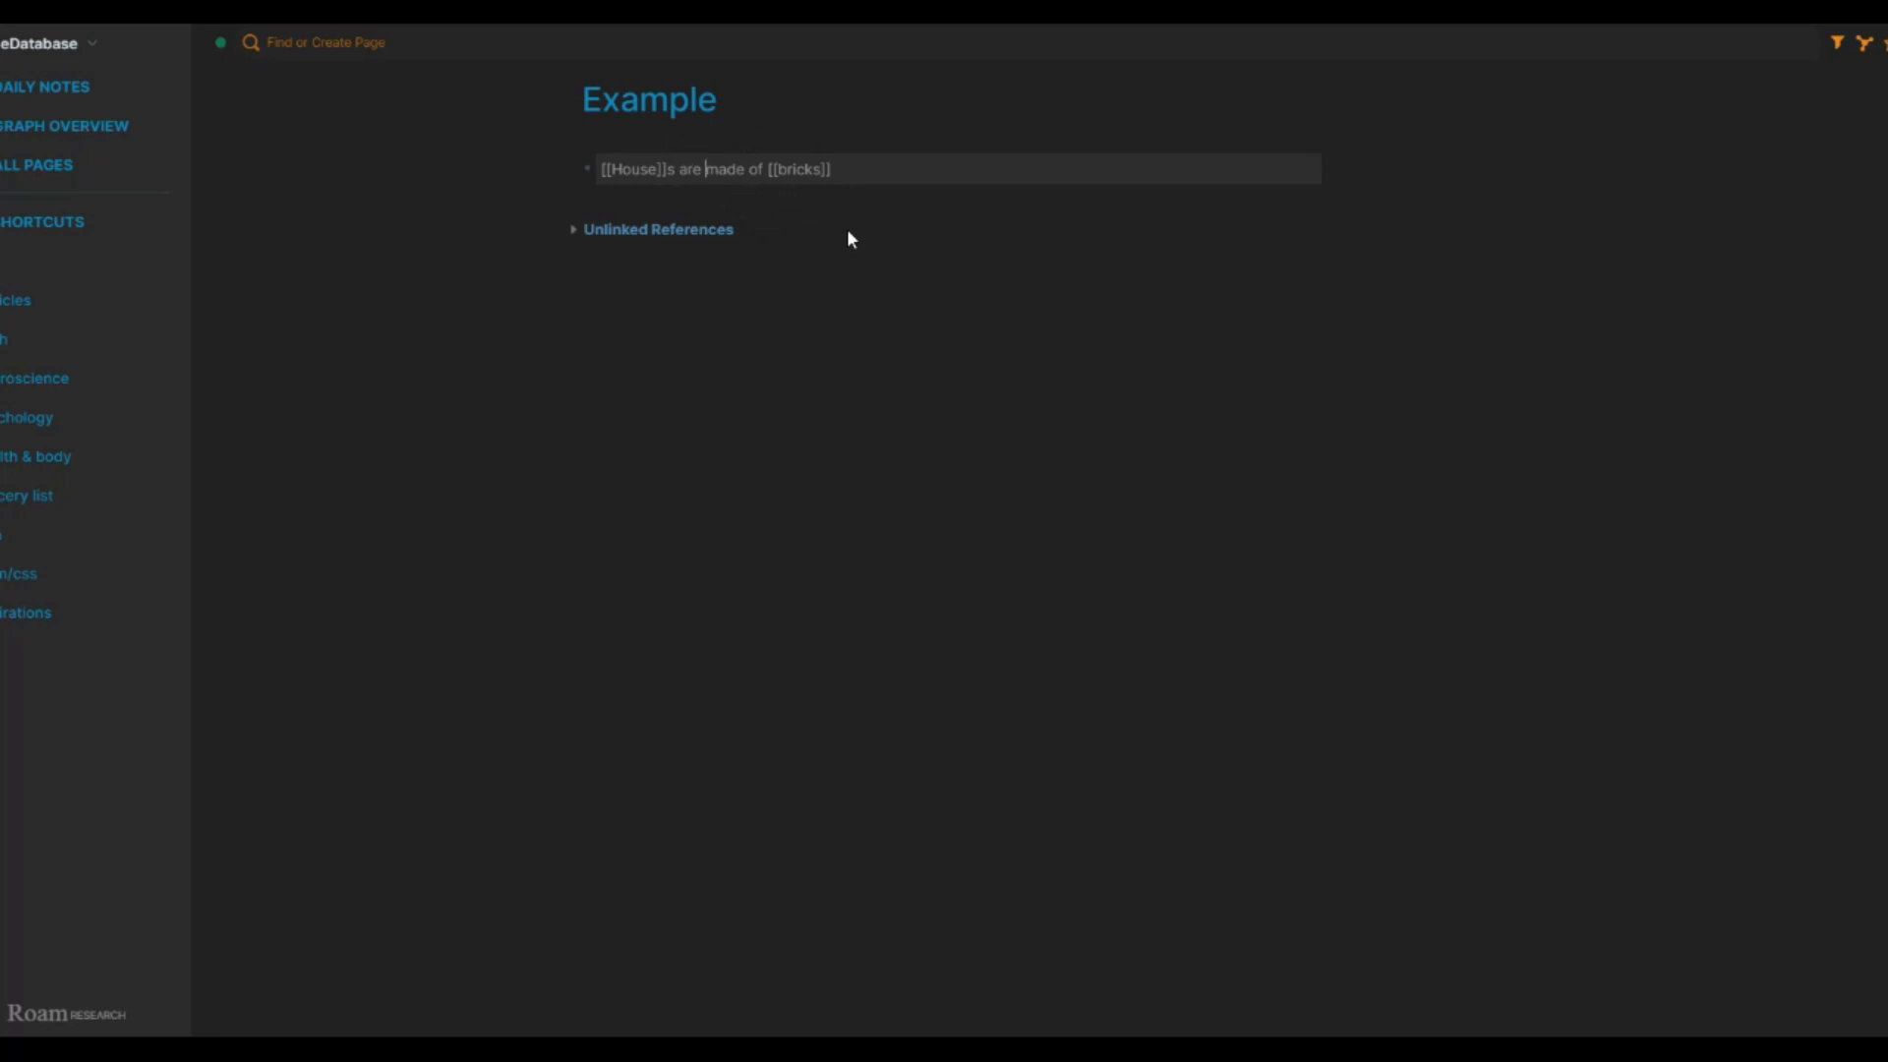
type(">>")
left_click(782, 170)
type(">>")
left_click(805, 226)
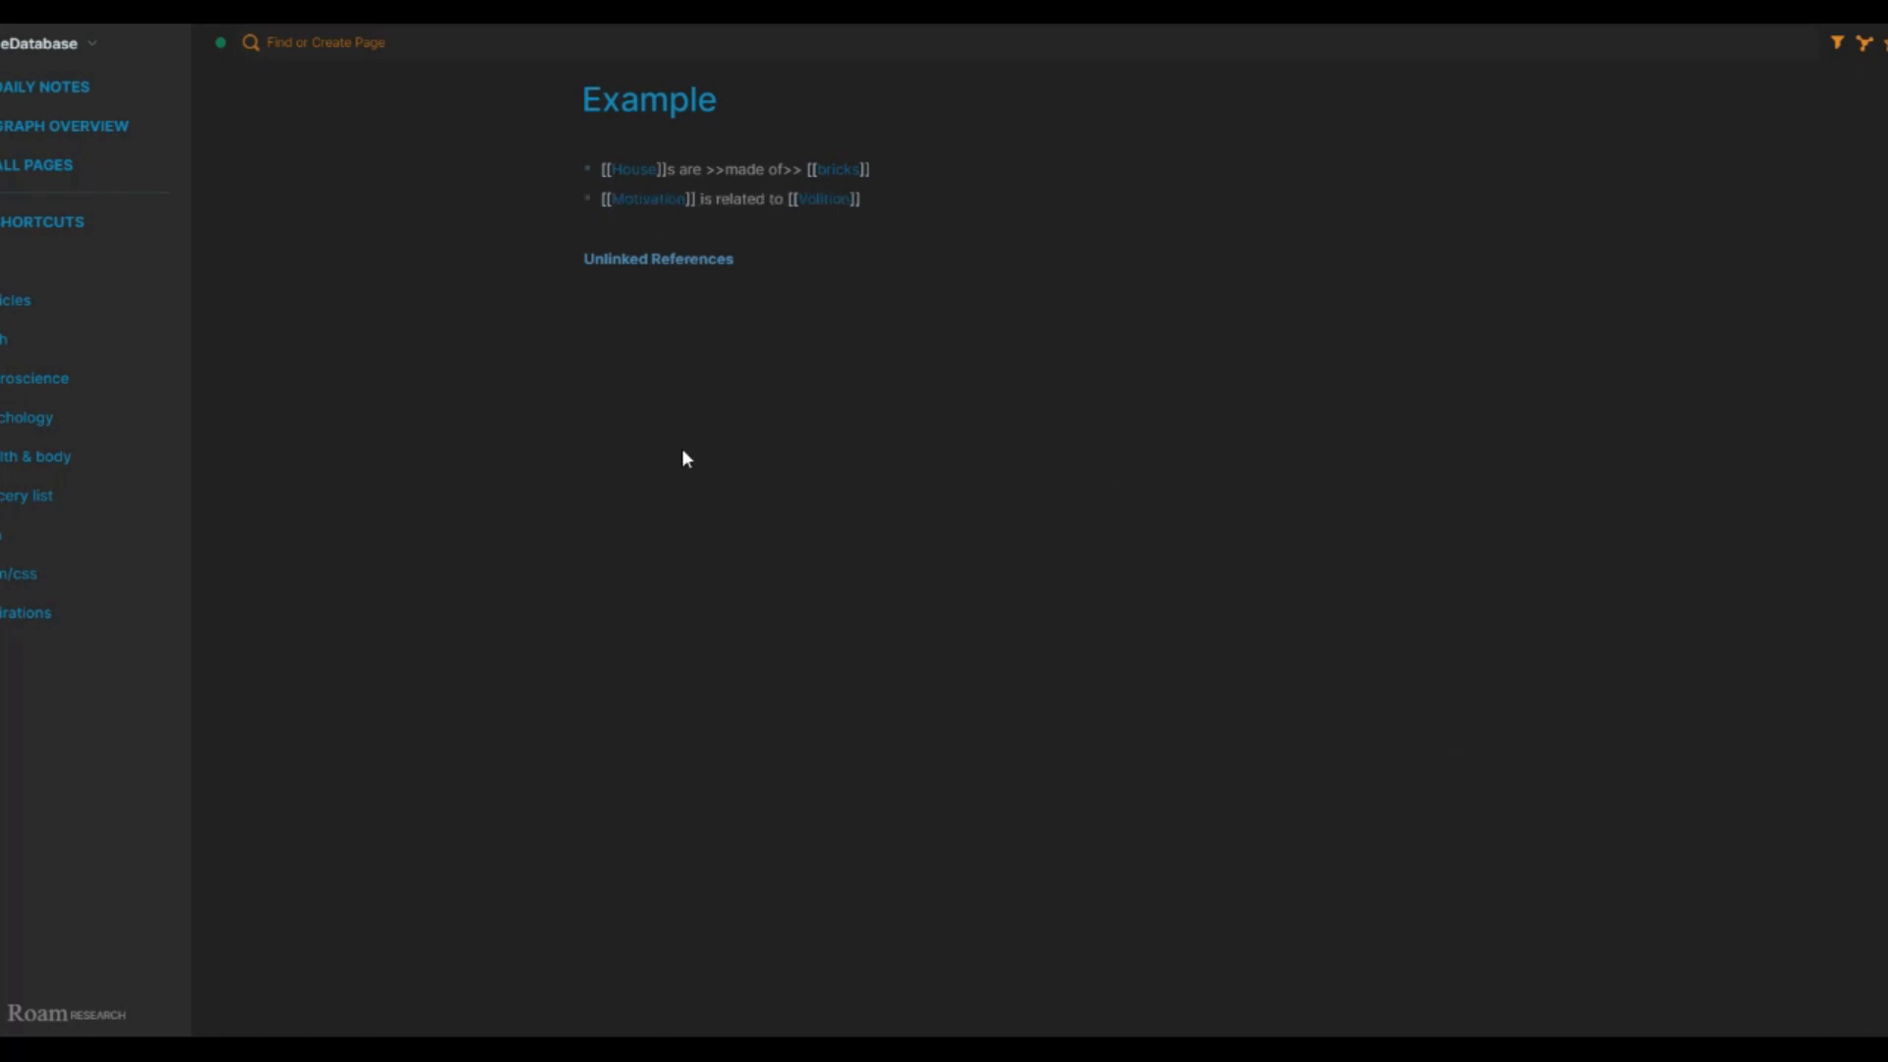
Mark "related to" between Motivation and Volition as a two-way linking phrase, with << before and >> after it.
left_click(723, 203)
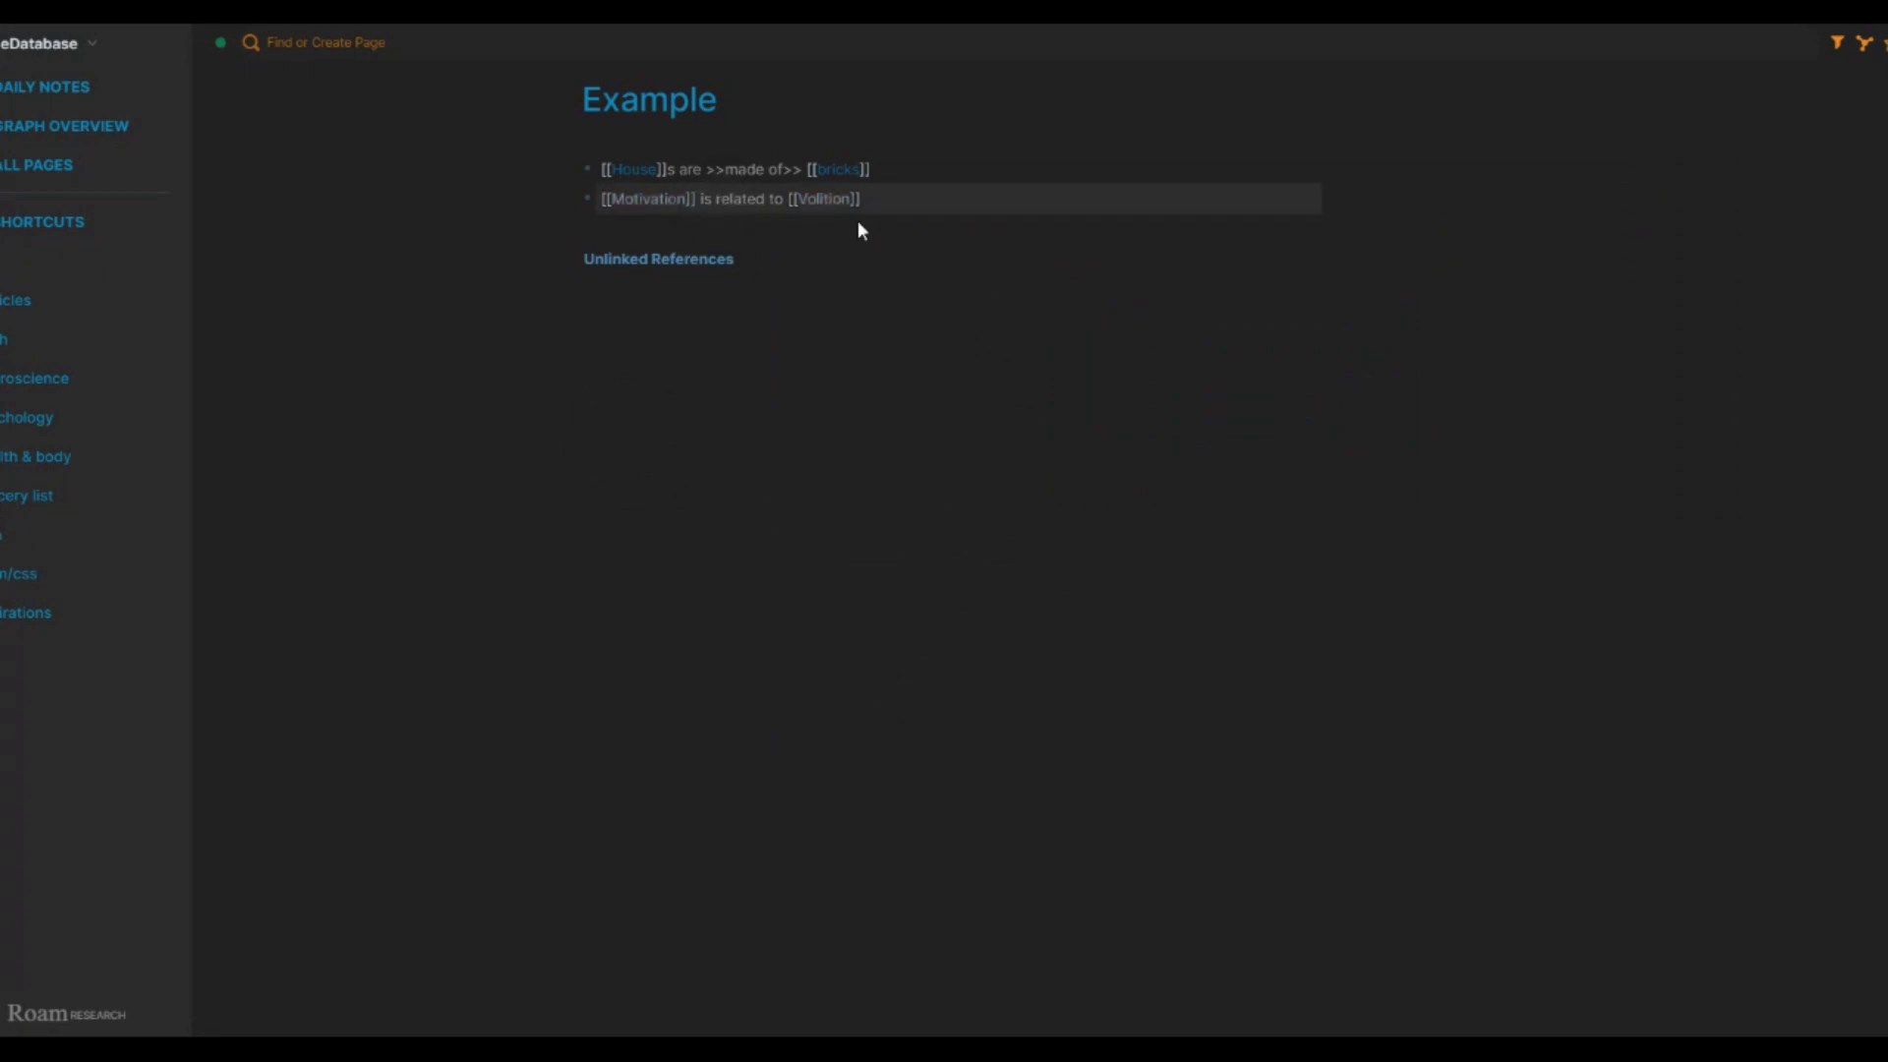
type("<<")
left_click(804, 203)
type(">>")
left_click(903, 273)
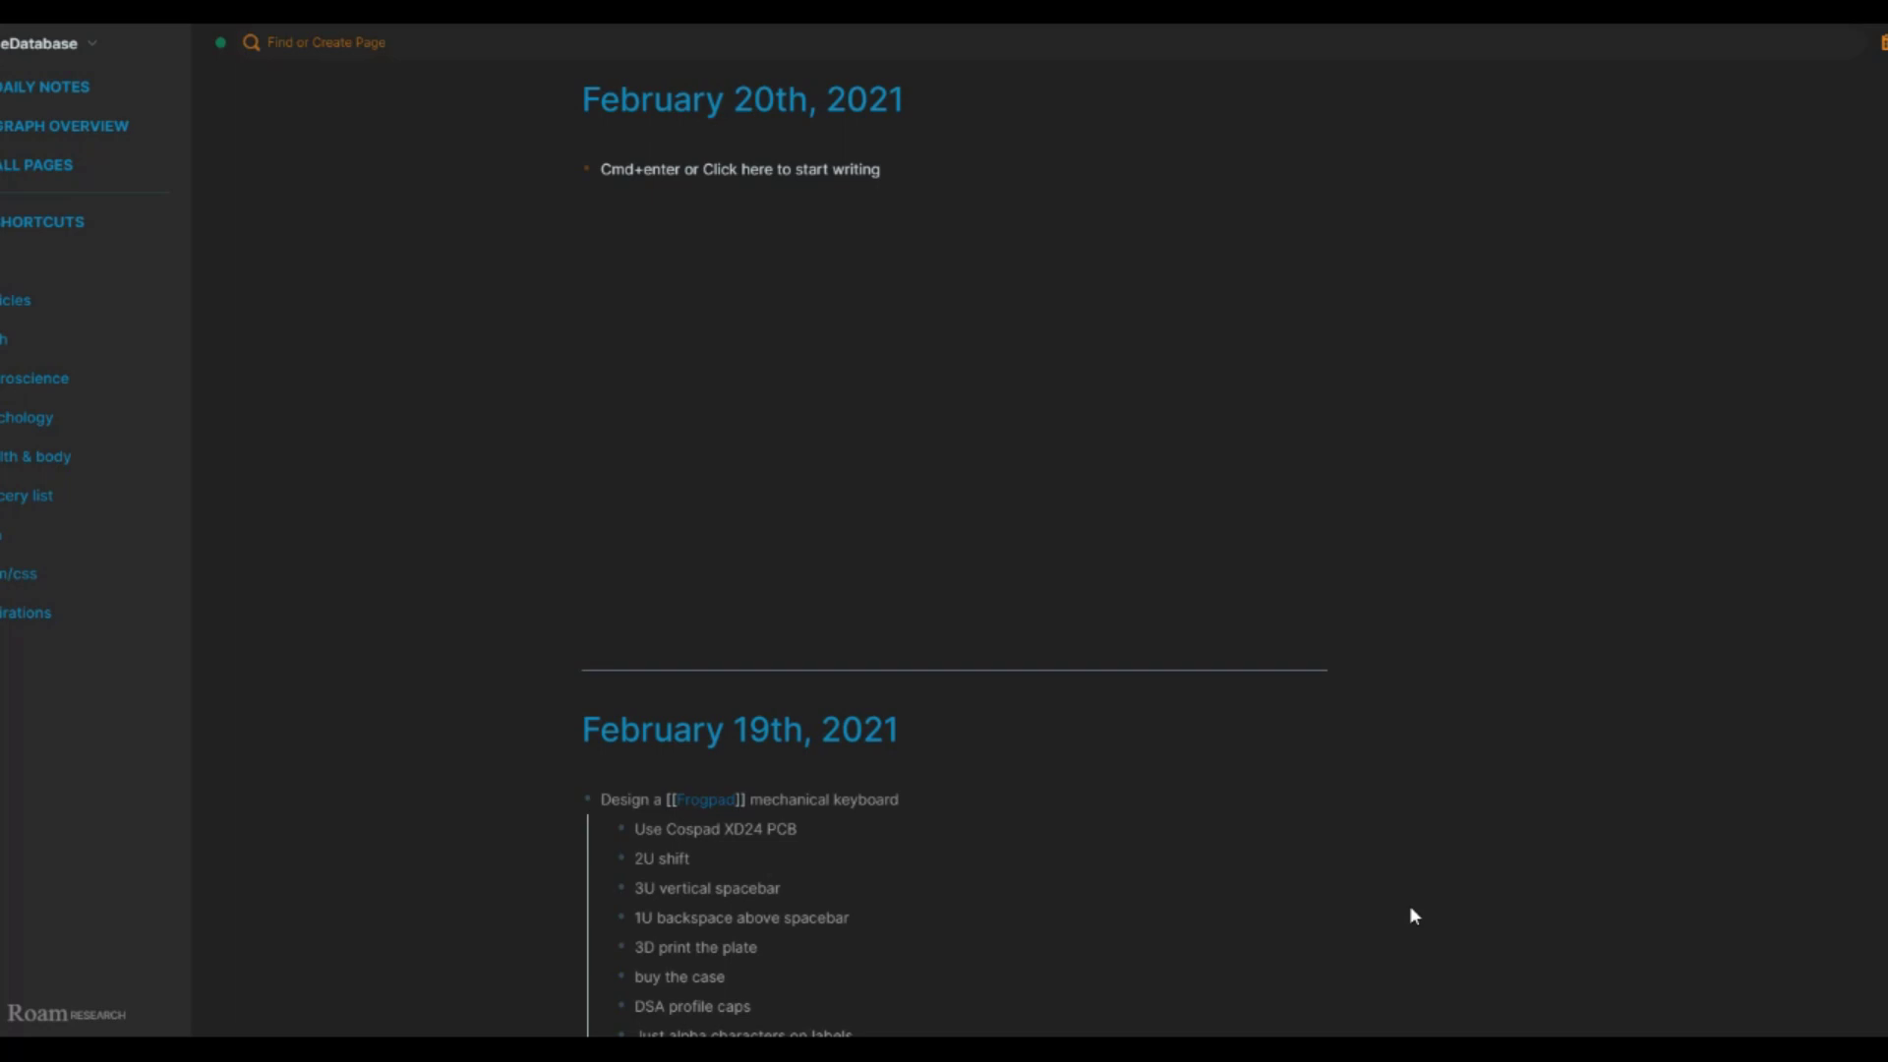
Open the block search's 2D graph and look over the pages from the last 3 weeks.
key("alt+p")
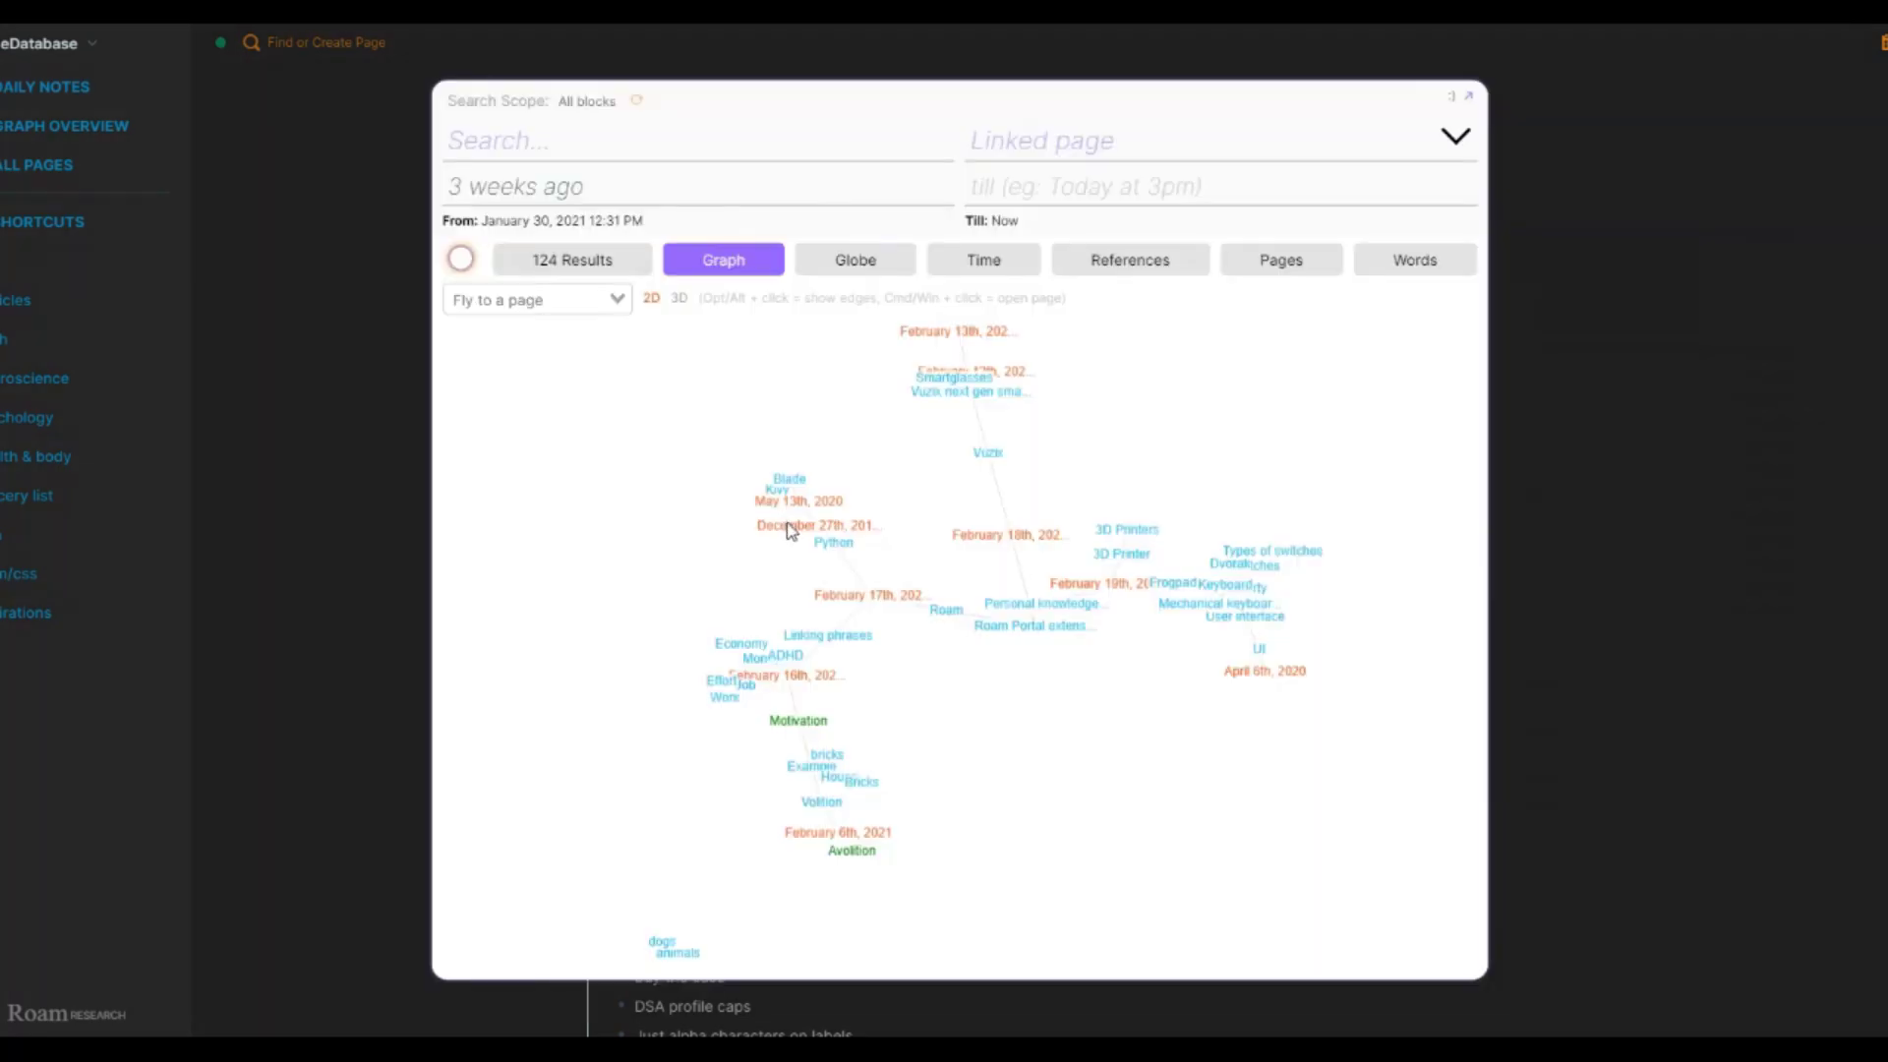
left_click(832, 549)
left_click_drag(830, 548, 506, 734)
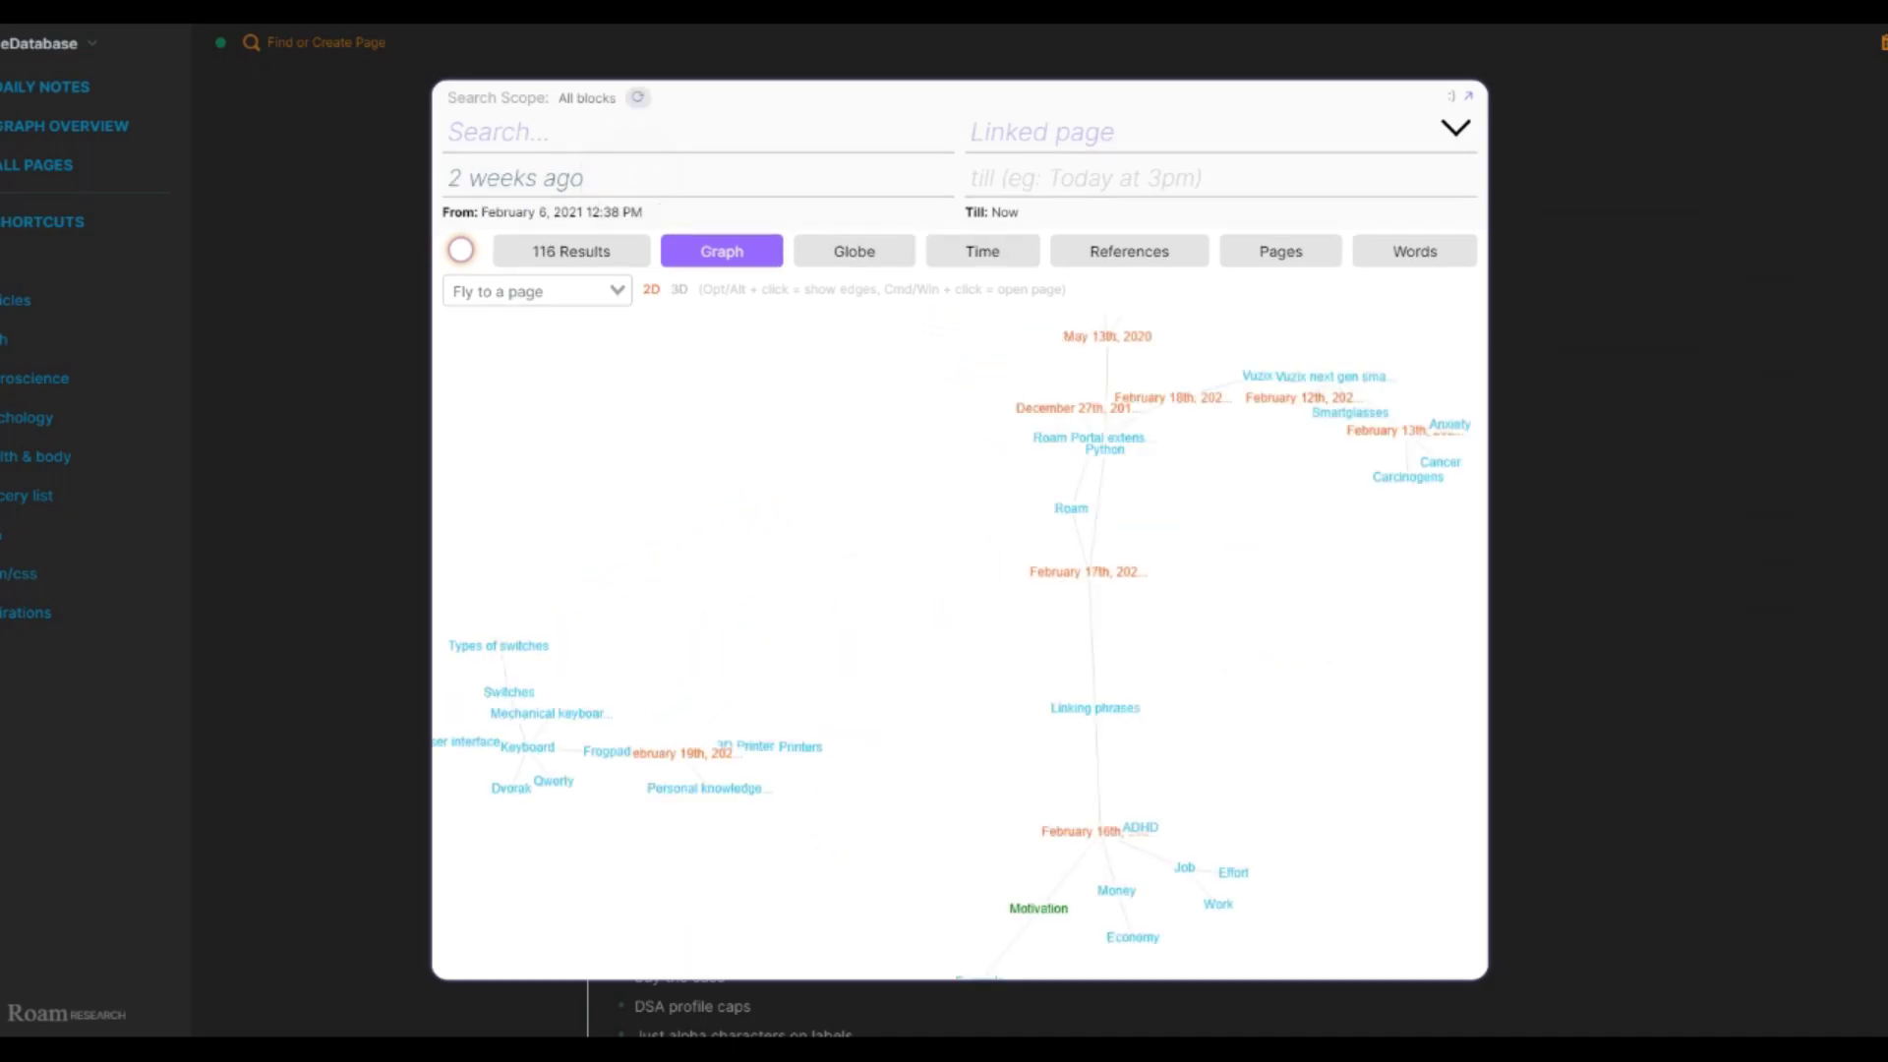
Set the start of the graph's time range to yesterday, review the filtered graph and close the search.
key("BackSpace")
key("BackSpace")
key("BackSpace")
key("BackSpace")
key("BackSpace")
key("BackSpace")
key("BackSpace")
key("BackSpace")
key("BackSpace")
key("BackSpace")
key("BackSpace")
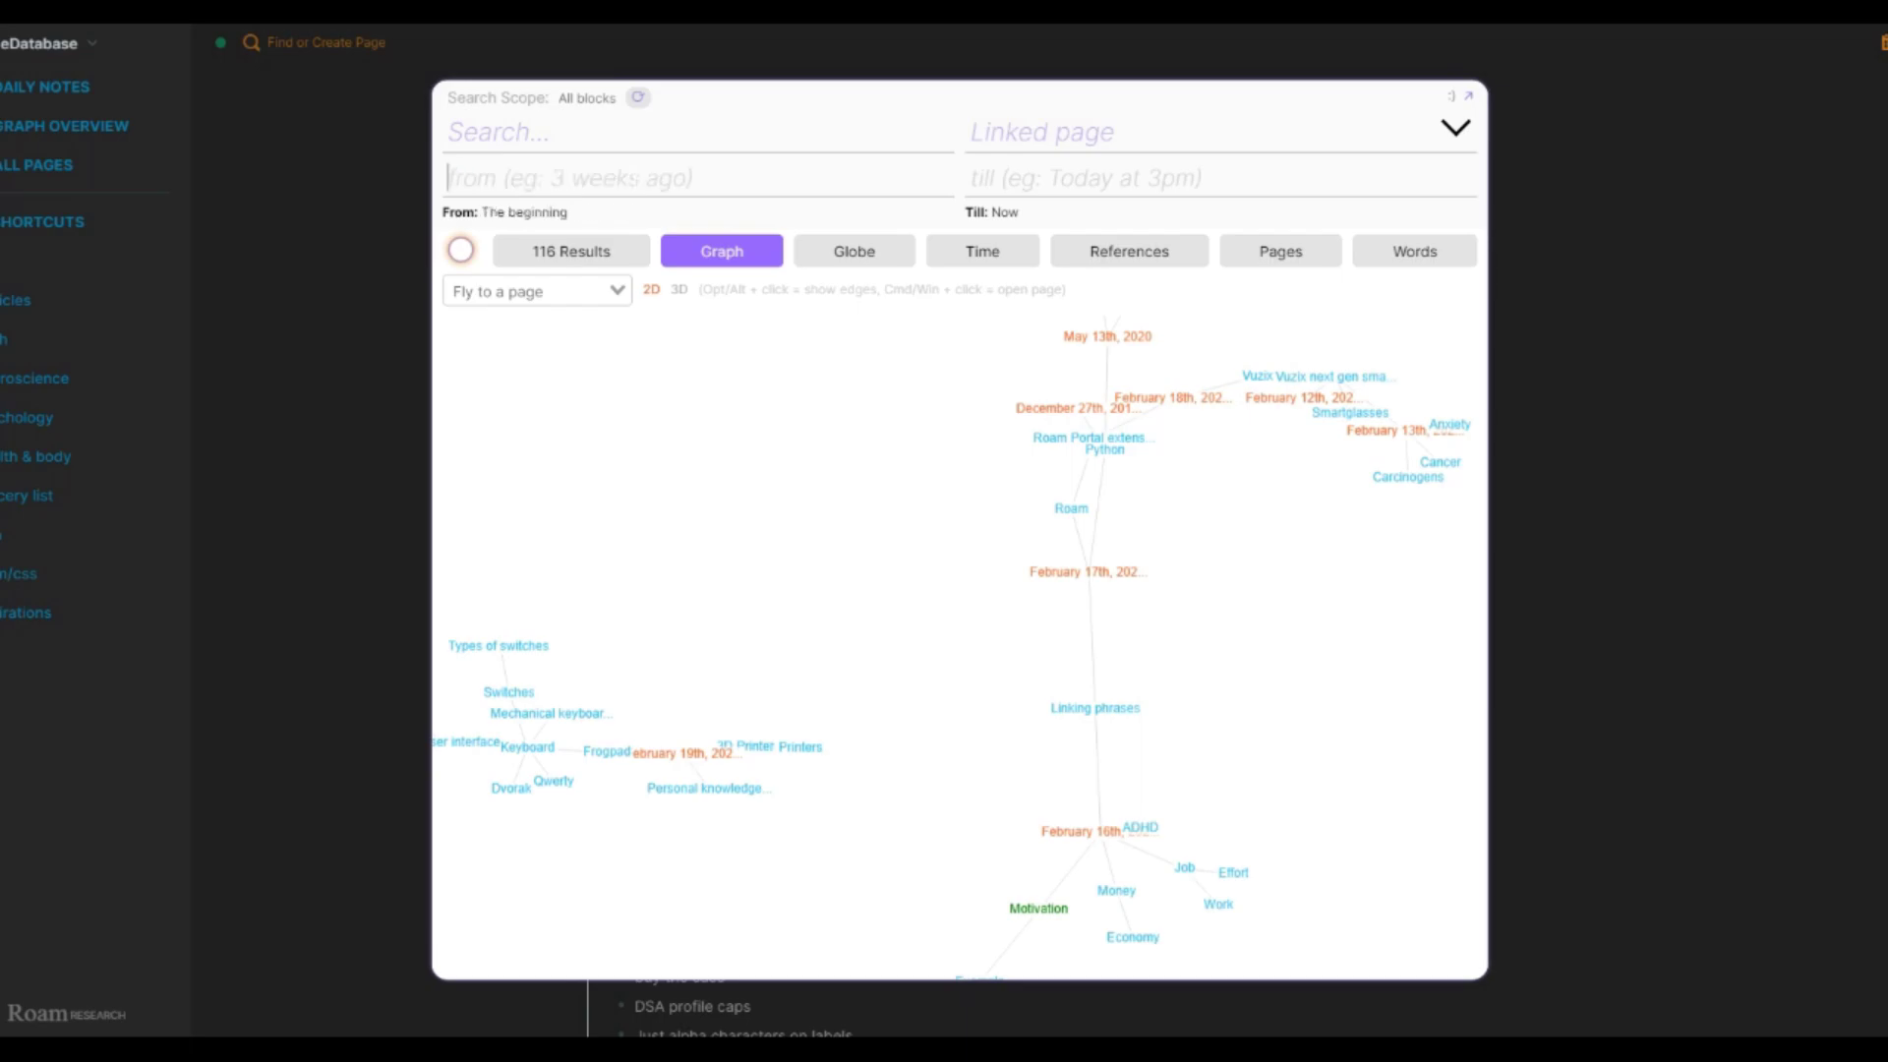
type("yesterday")
key("BackSpace")
key("BackSpace")
key("BackSpace")
type("day")
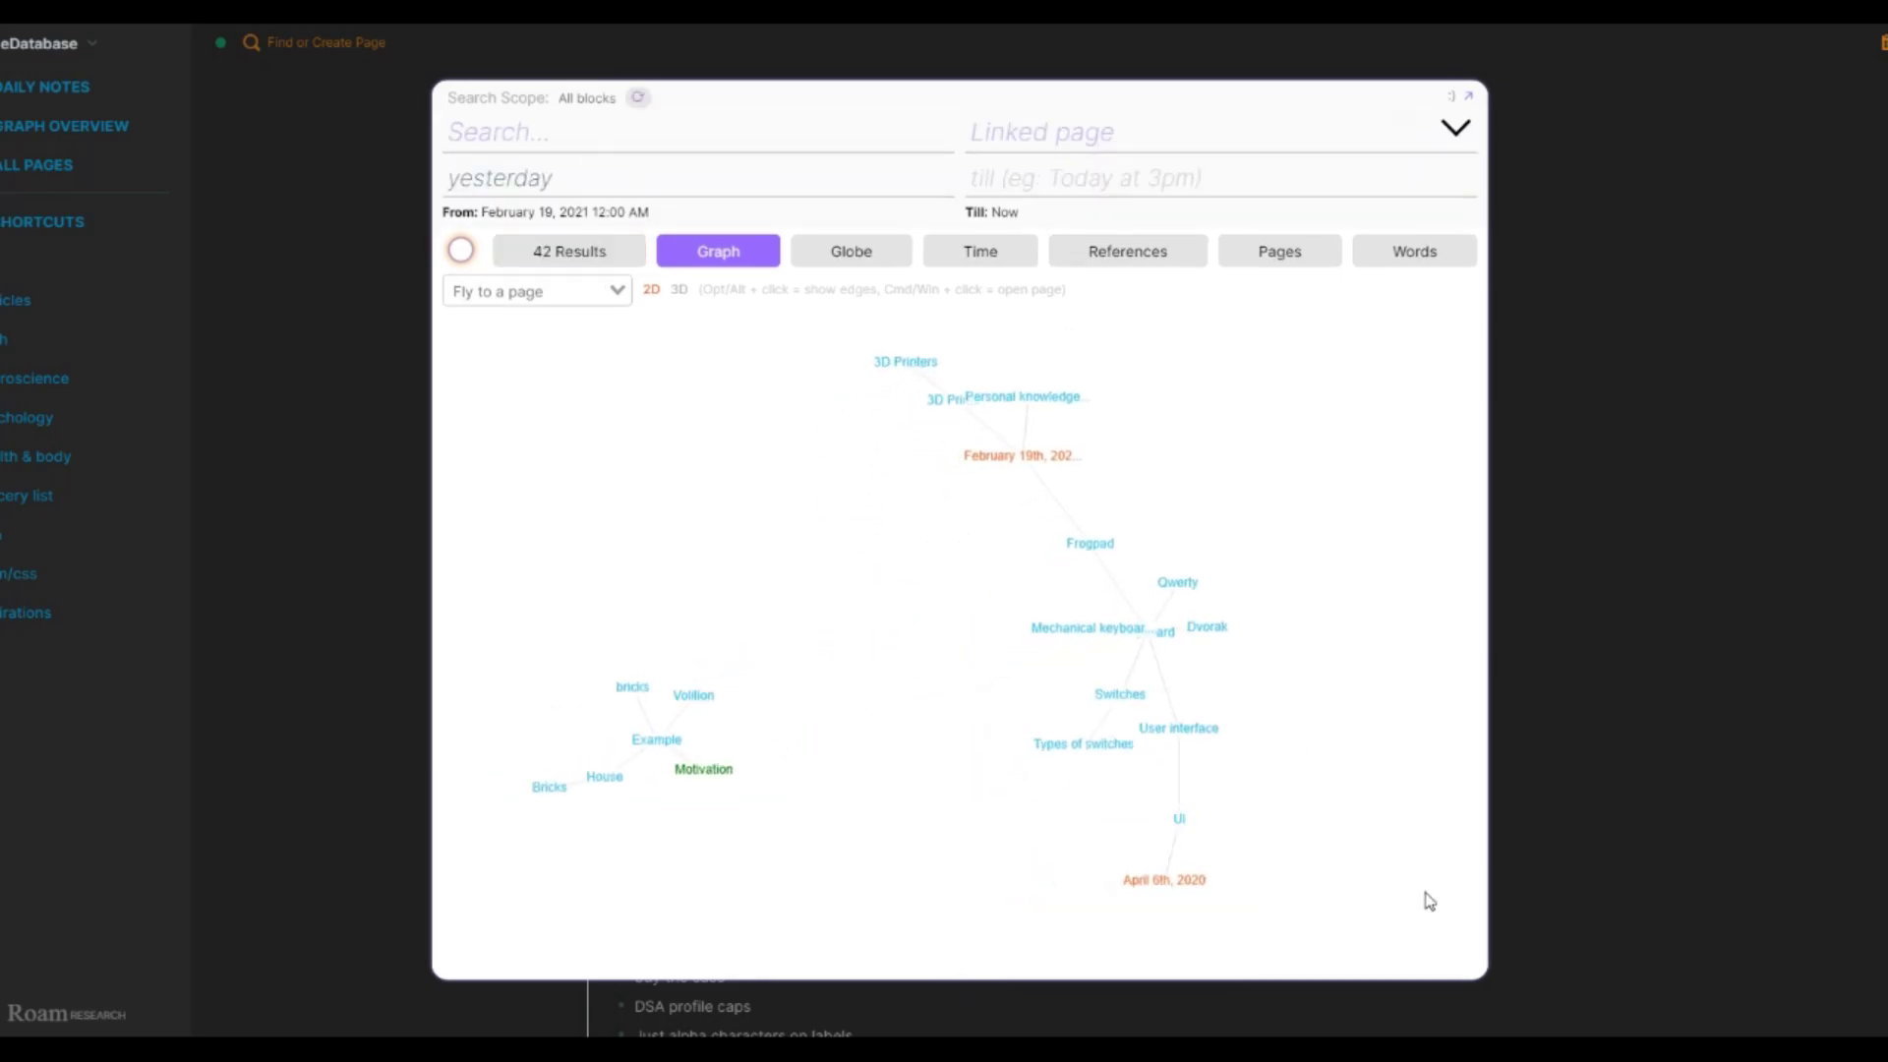
key("Escape")
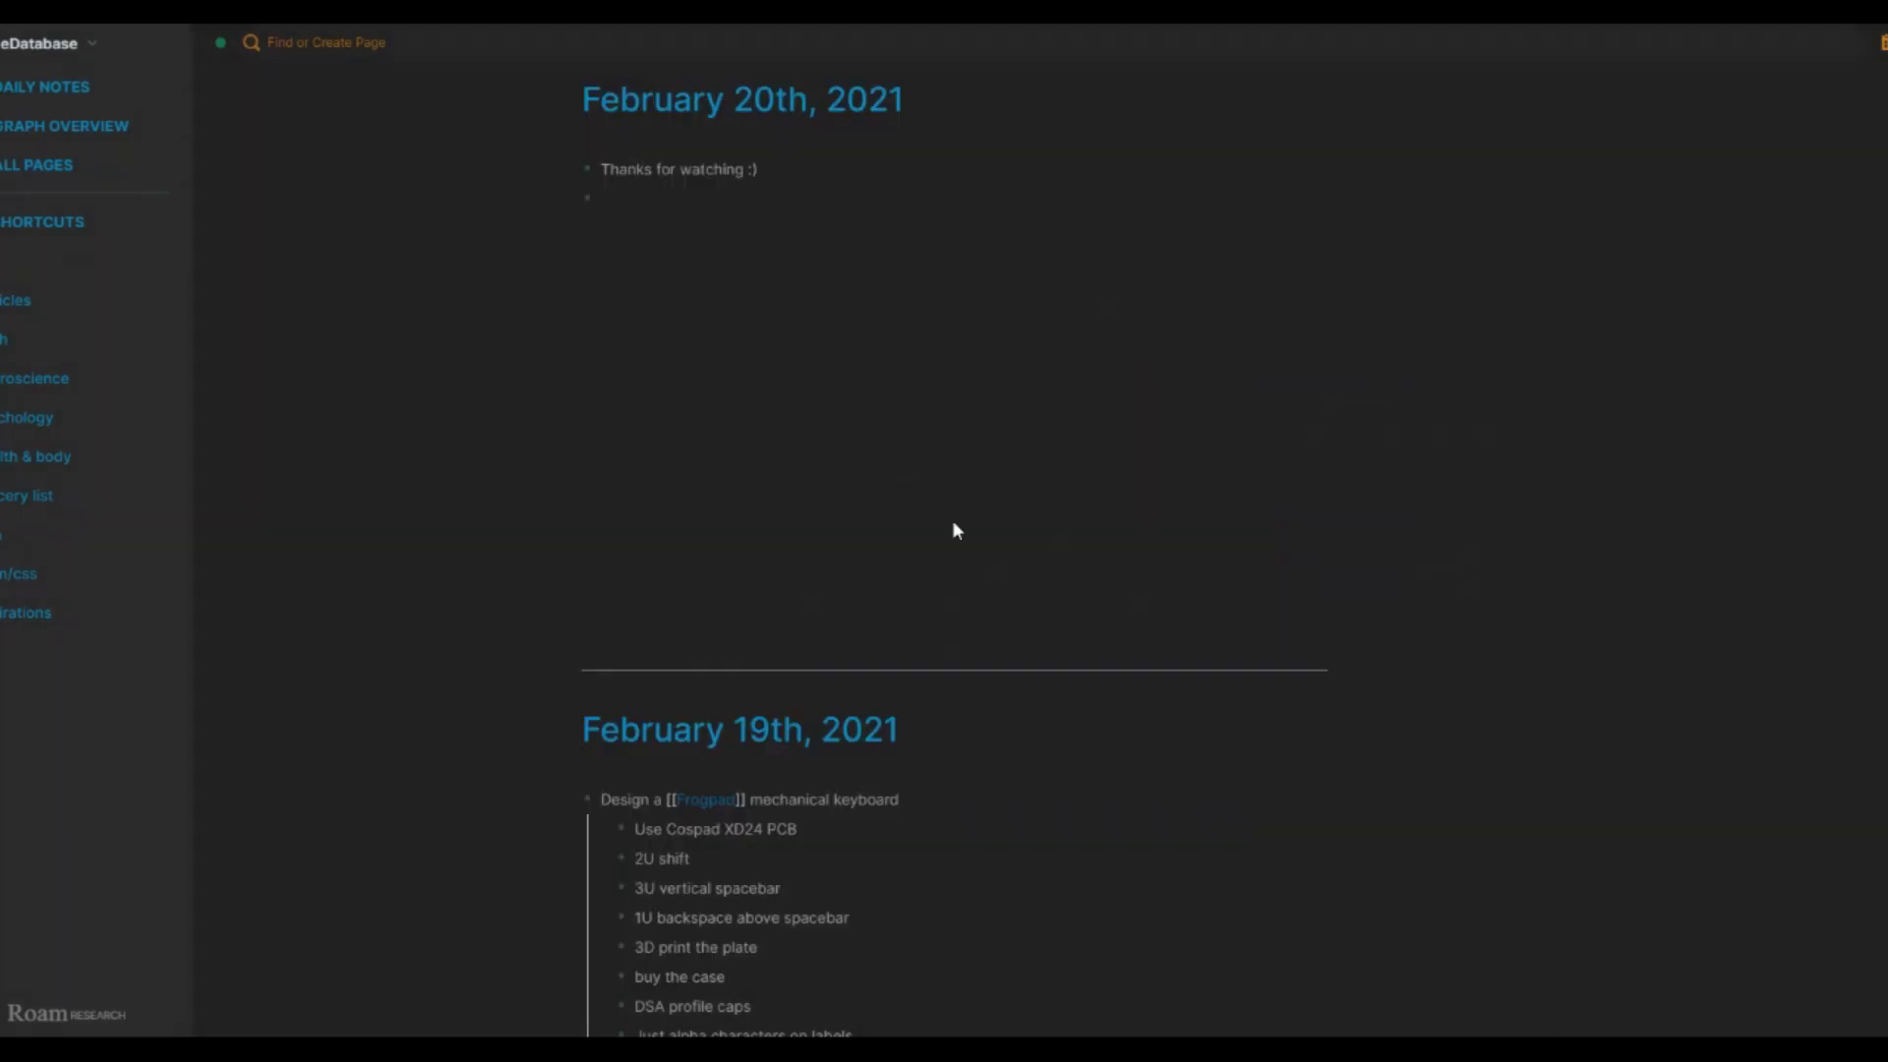